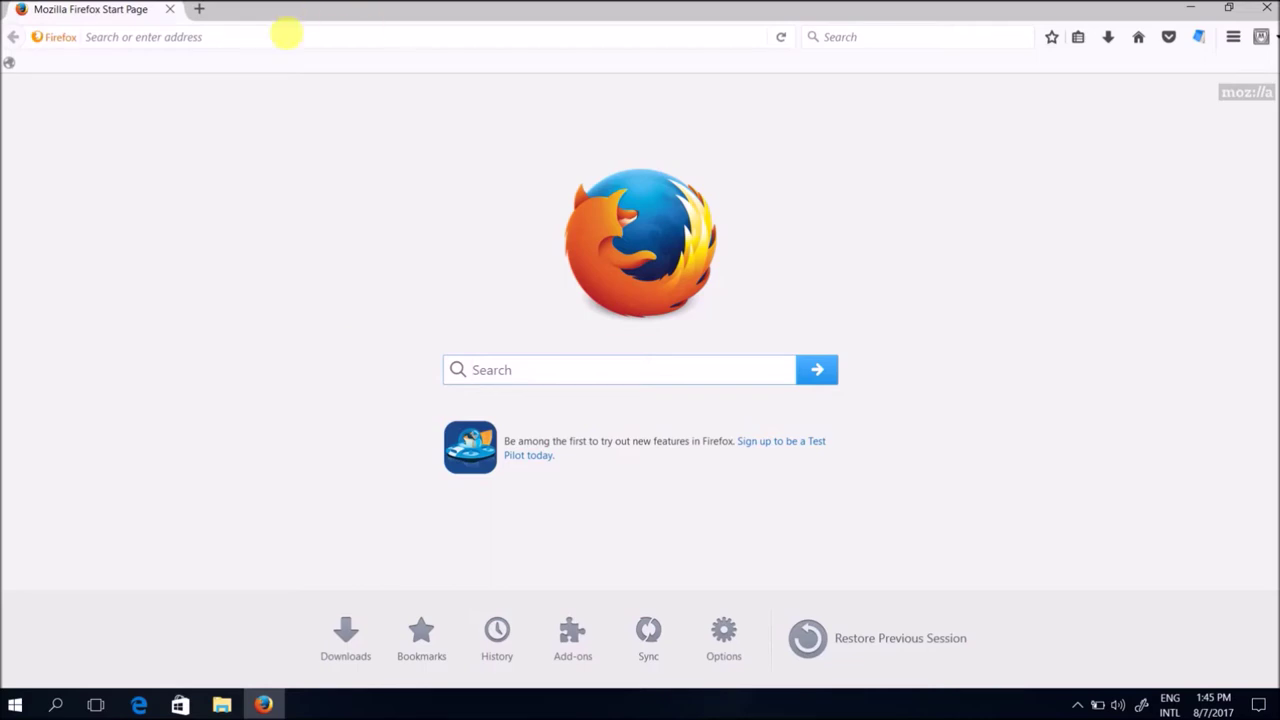
- Load the Firmoo website by entering 'firmoo' in the Firefox address bar
click(266, 44)
text(fir)
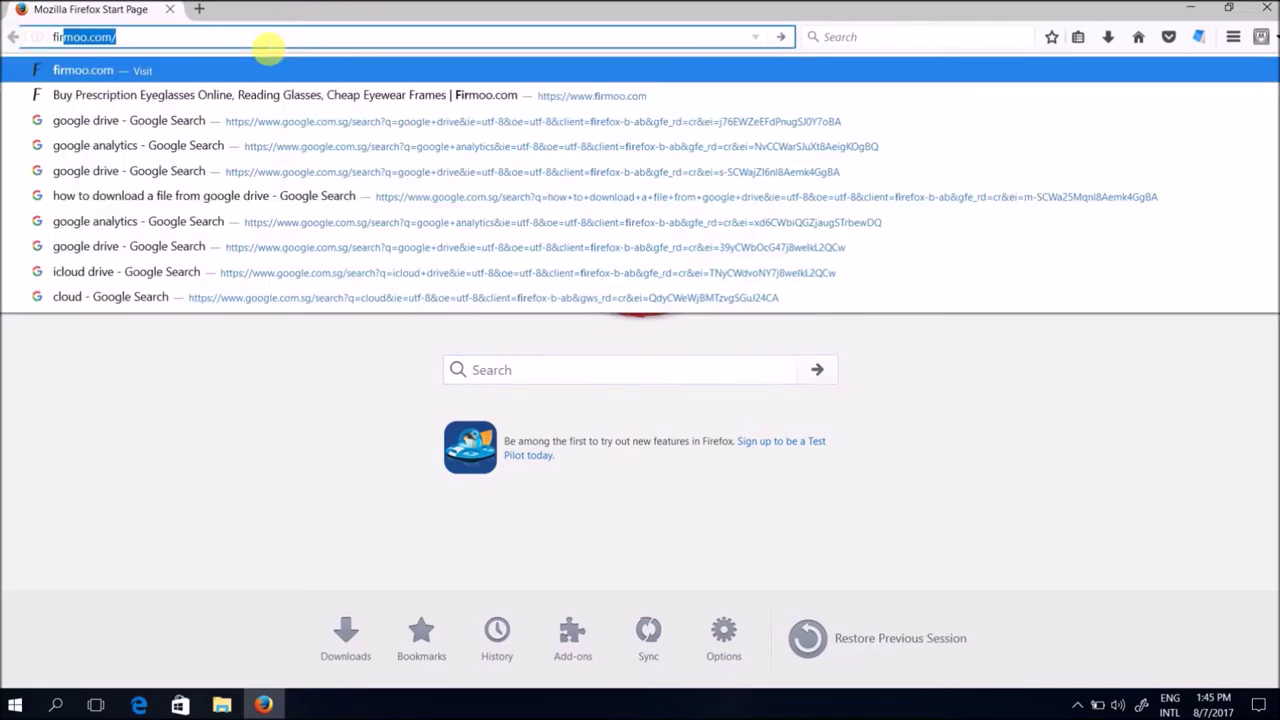
text(moo)
key(Return)
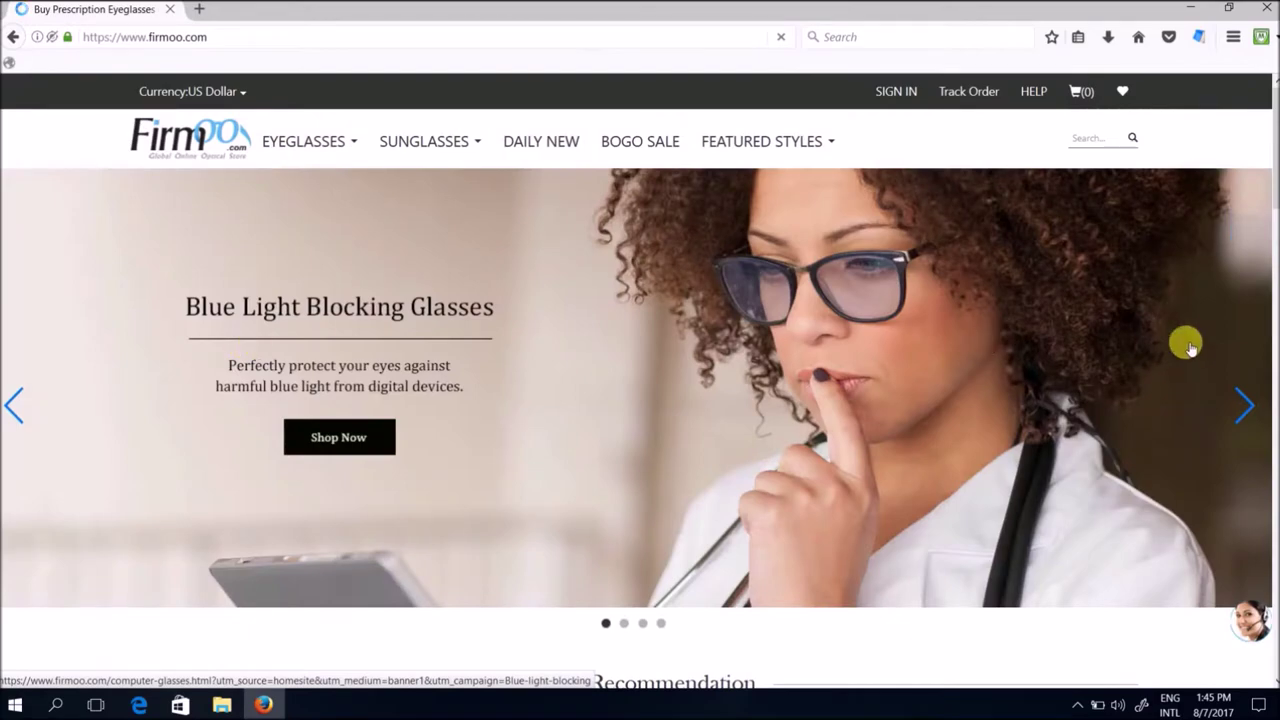
- Scroll through the homepage banners and recommended frames
scroll(921, 352, down, 5)
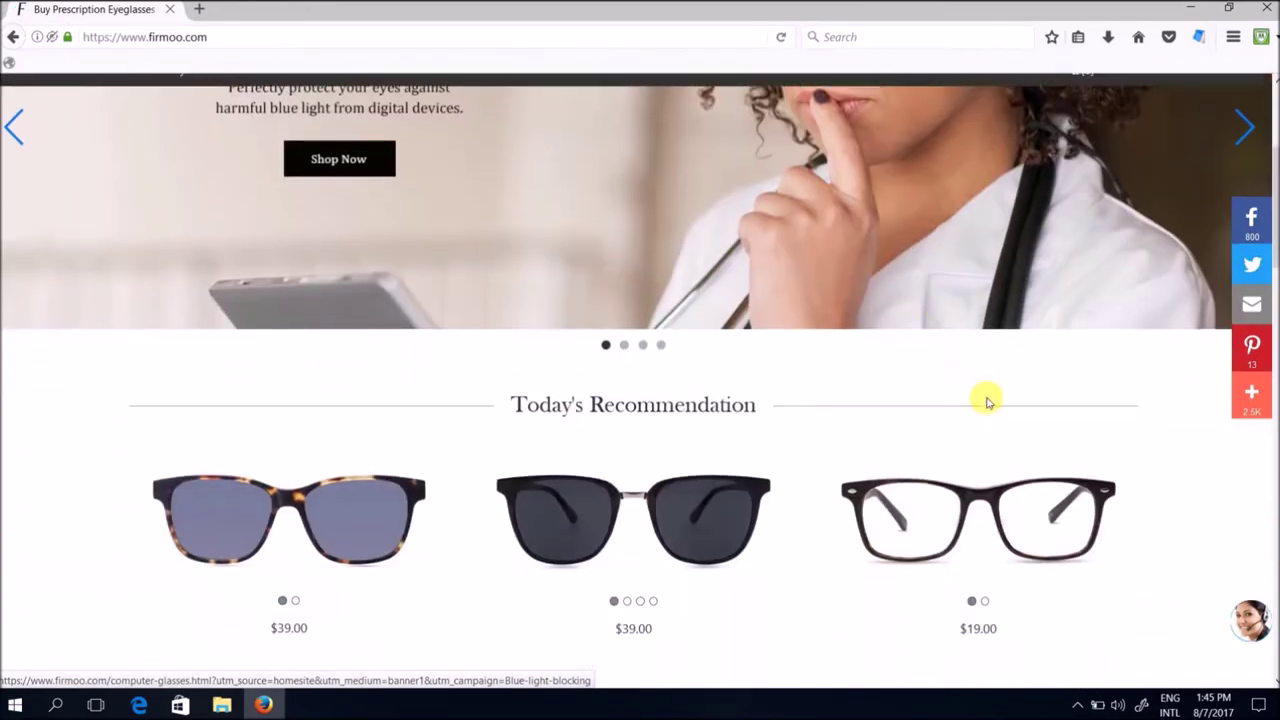
scroll(839, 410, down, 9)
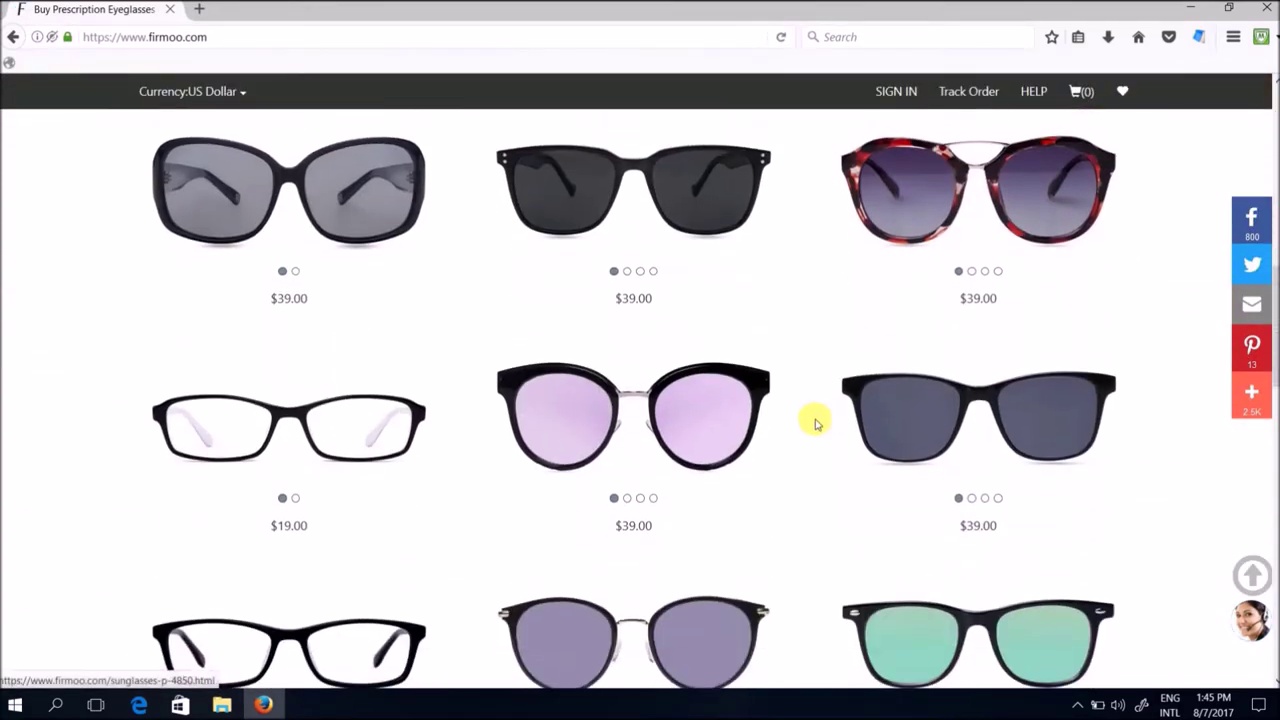
scroll(816, 448, up, 8)
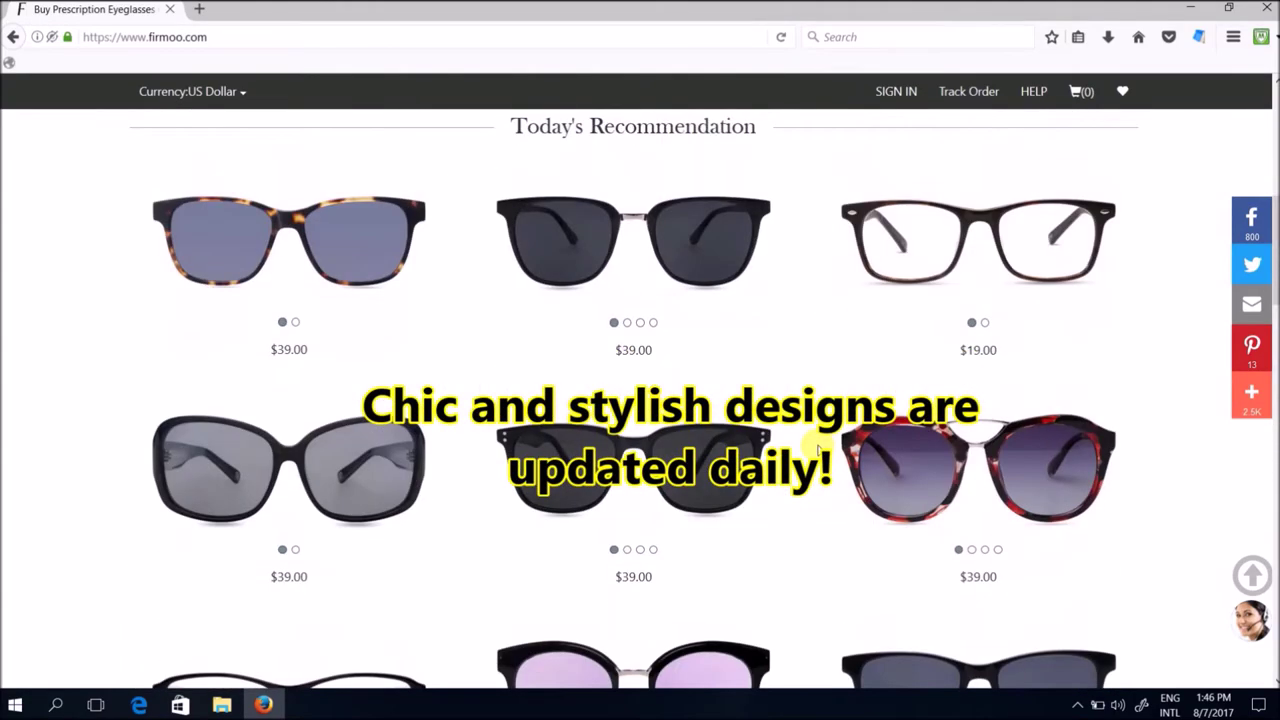
scroll(816, 448, up, 3)
scroll(822, 490, up, 2)
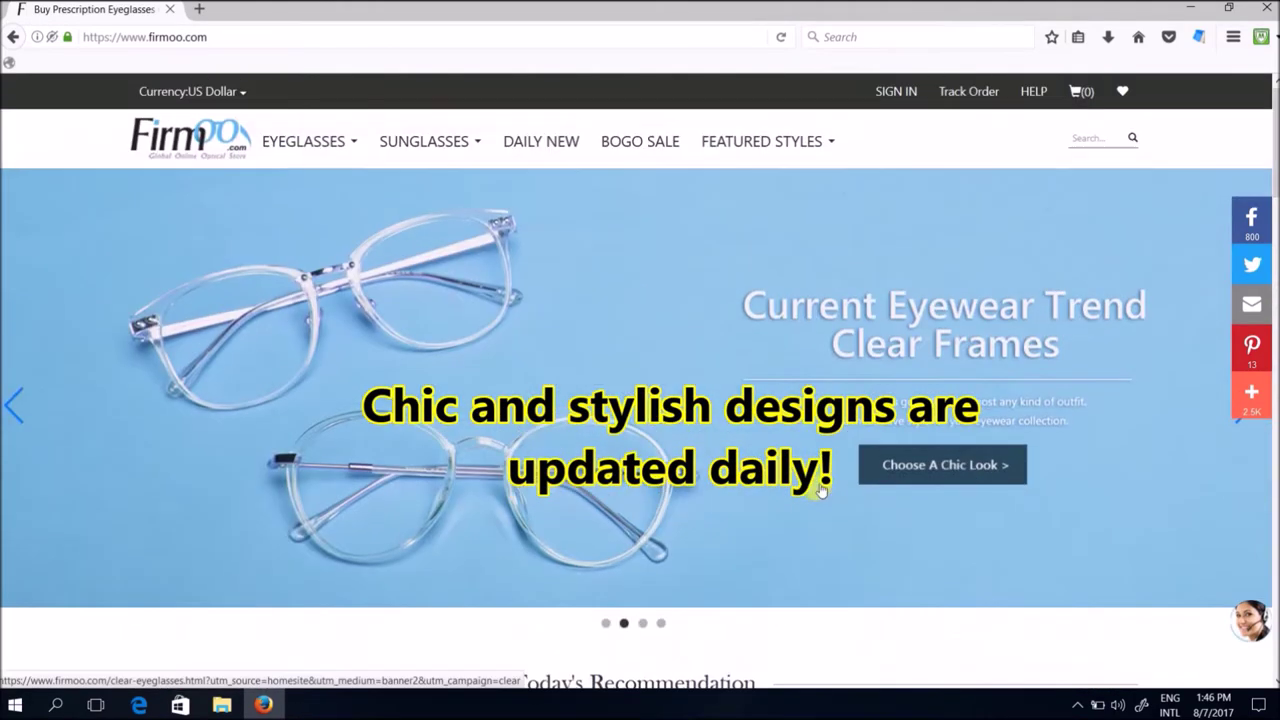
scroll(657, 292, down, 5)
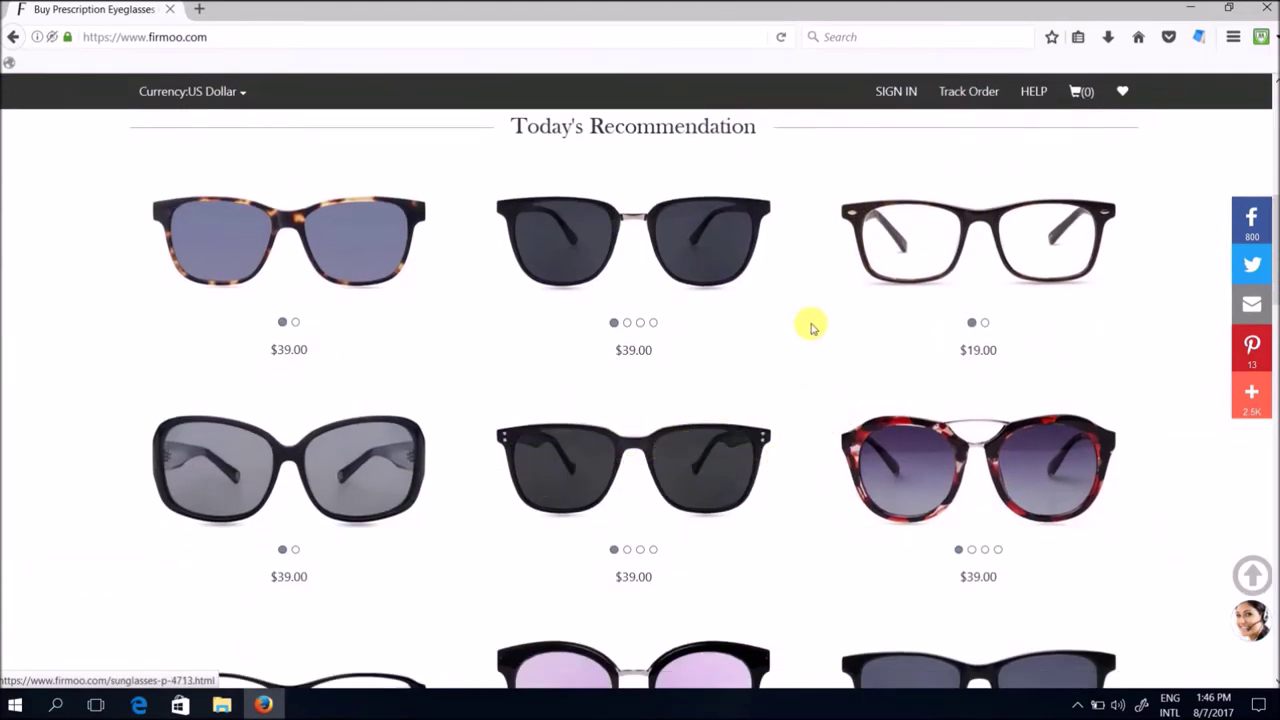
scroll(812, 357, up, 5)
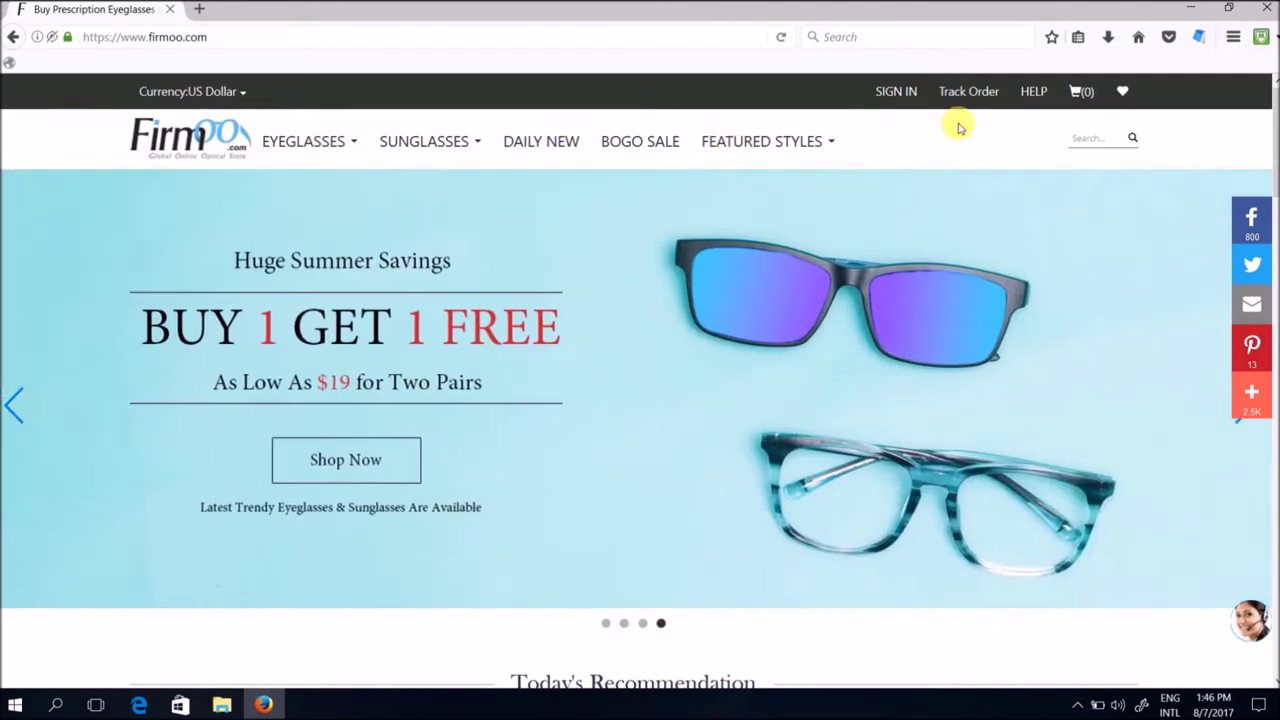
mouse_move(891, 104)
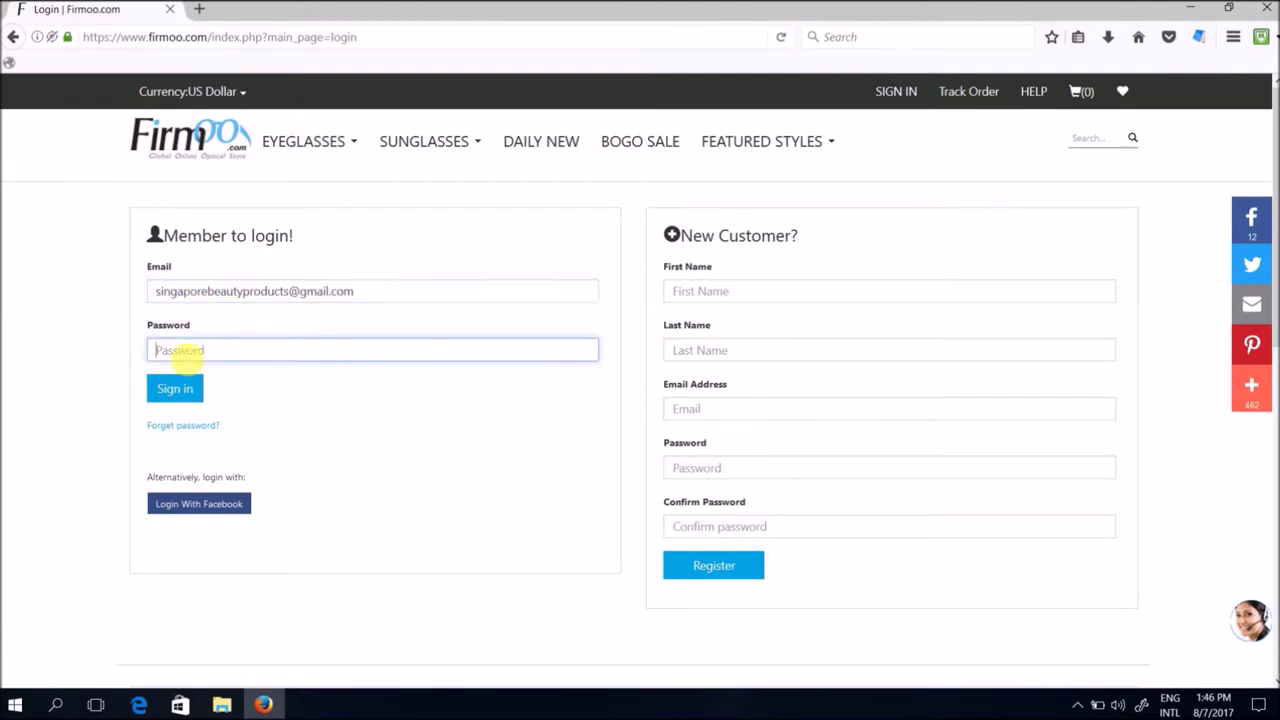
- Submit the account login and decline Firefox's offer to save it
click(180, 396)
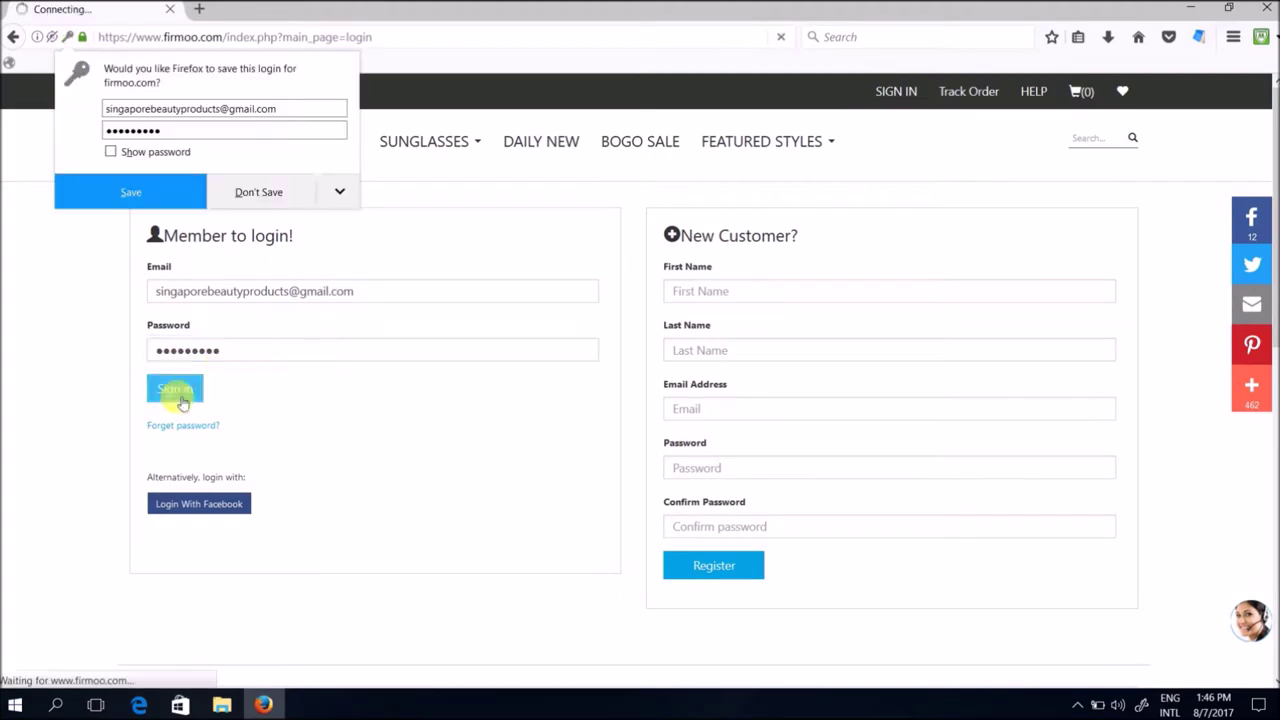
click(262, 194)
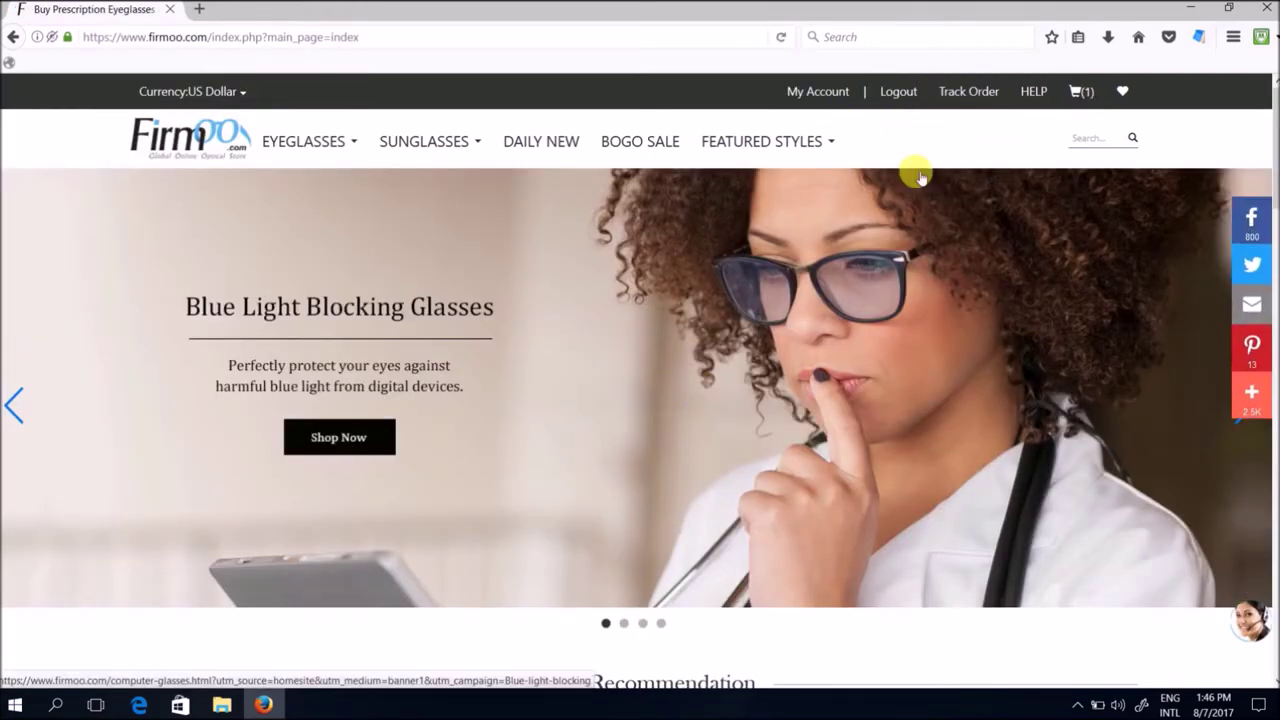
mouse_move(449, 191)
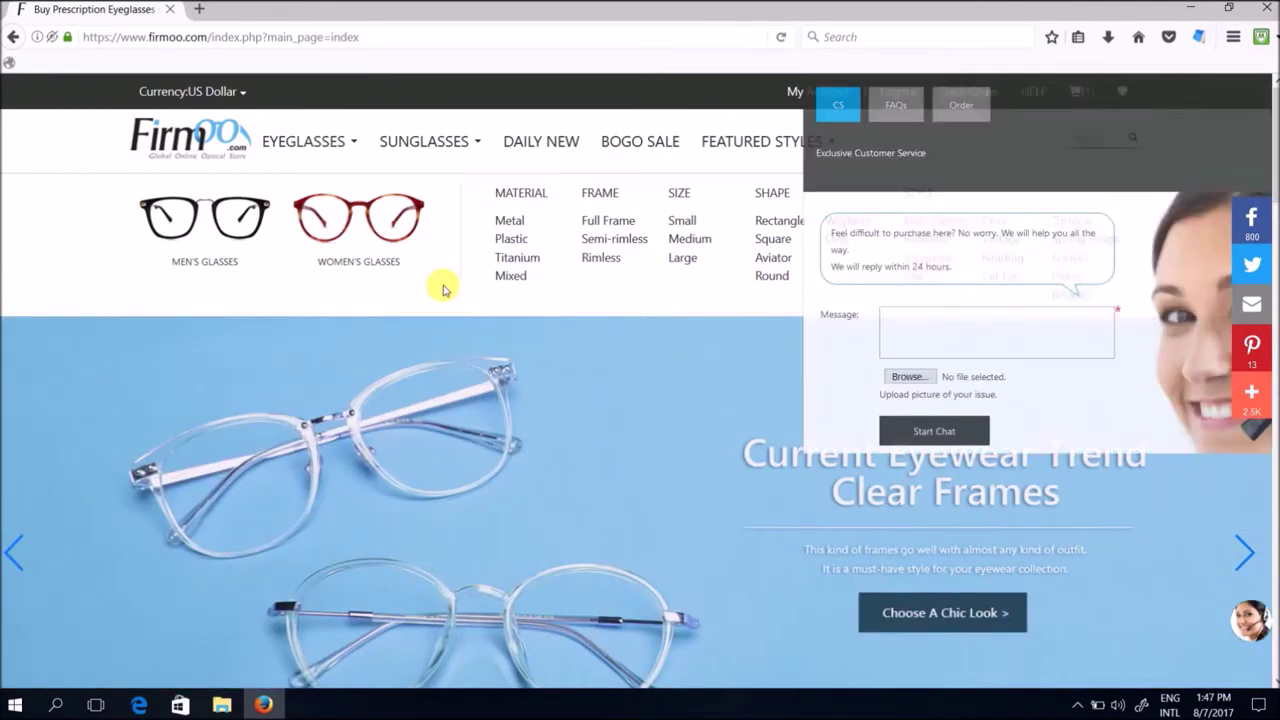
- Close the chat popup and open the Large size category under Eyeglasses
click(1243, 103)
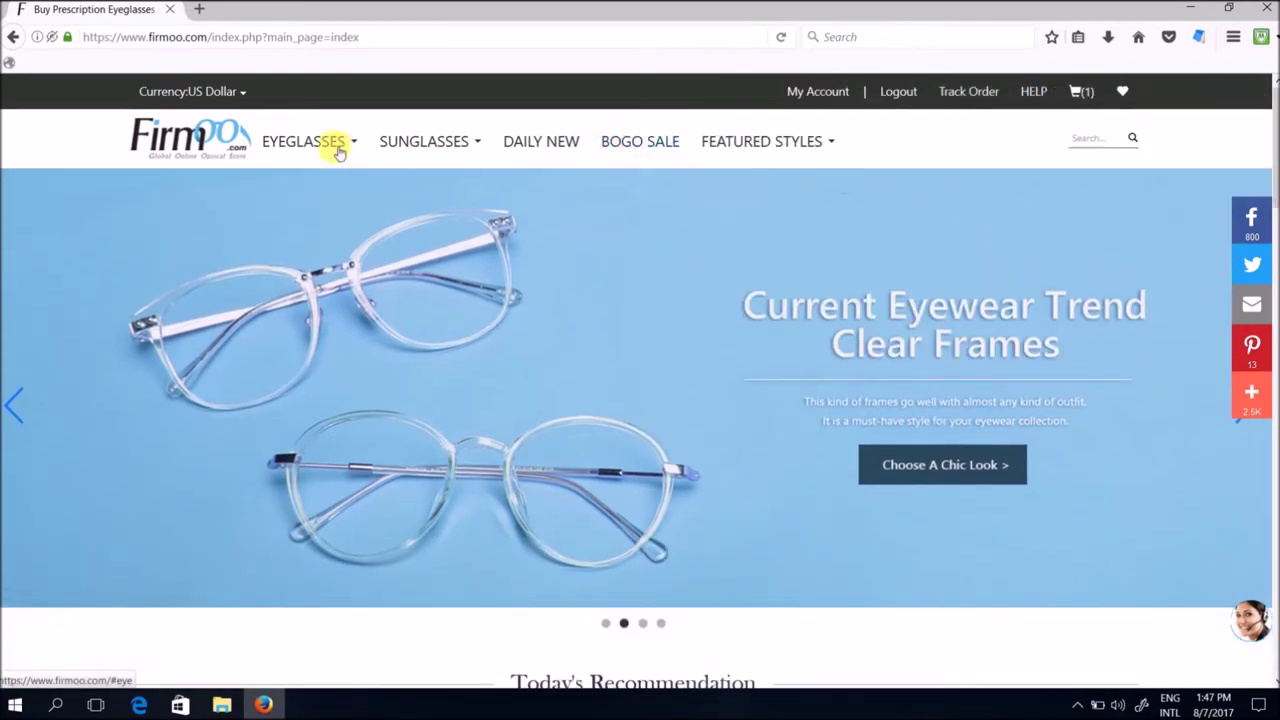
mouse_move(340, 145)
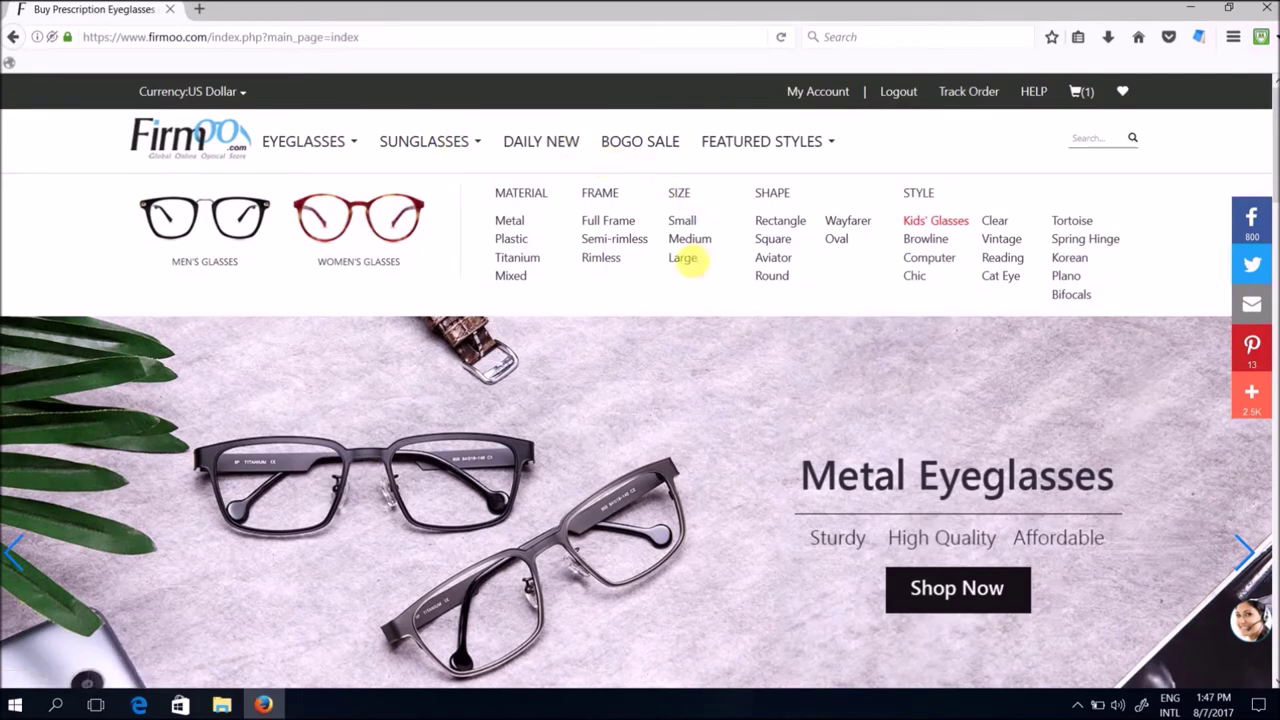
click(685, 262)
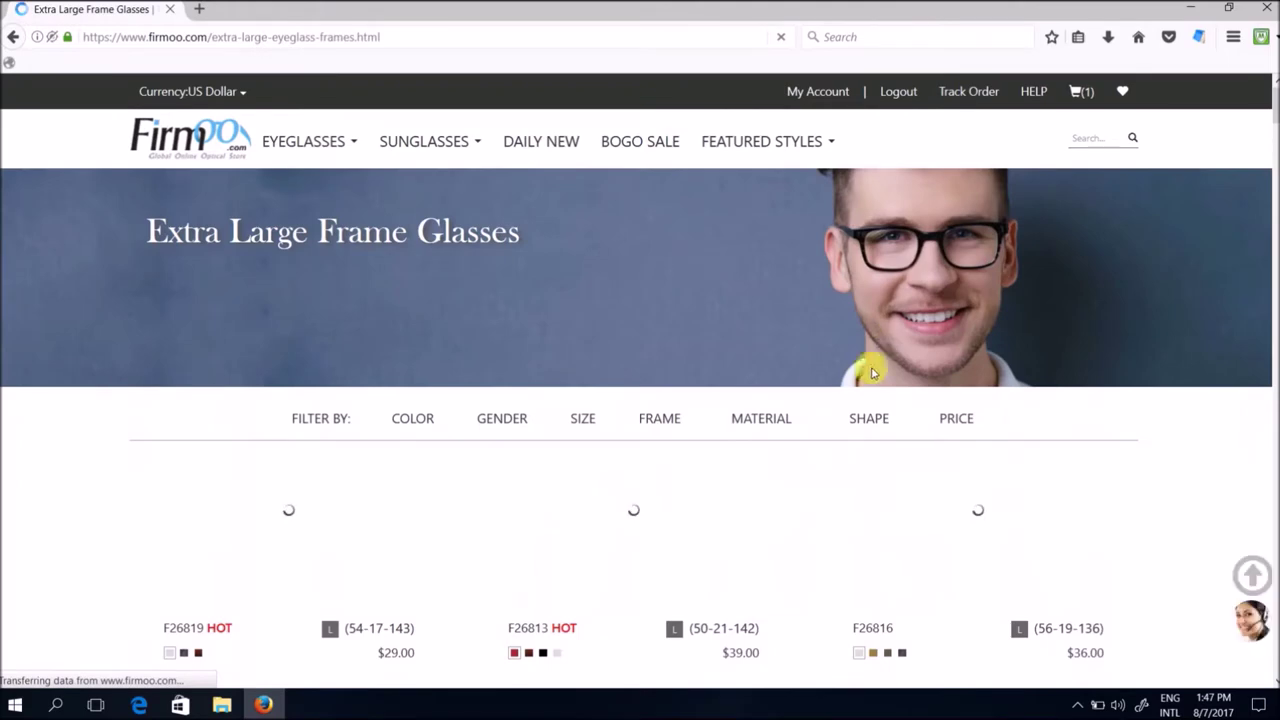
- Scroll the Extra Large Frame Glasses listing, comparing frames like F26819 ($29.00) and F26813 ($39.00)
scroll(77, 443, down, 6)
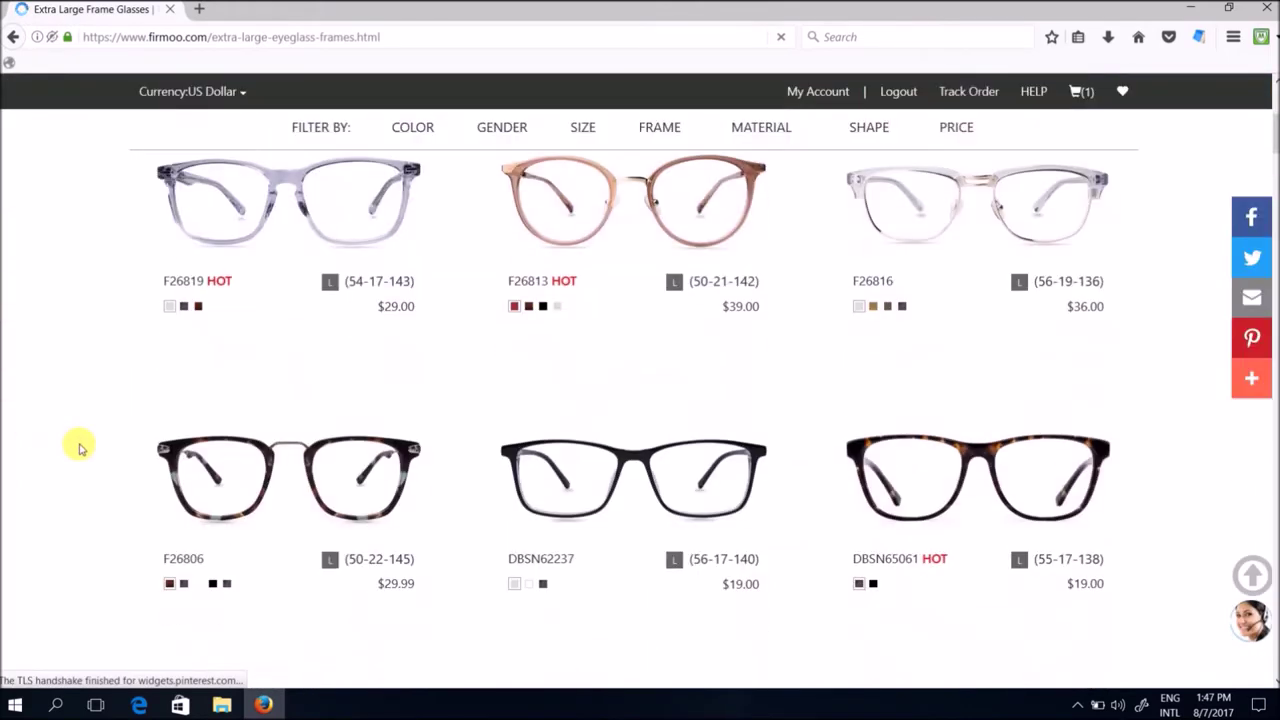
scroll(80, 447, down, 4)
scroll(80, 447, up, 5)
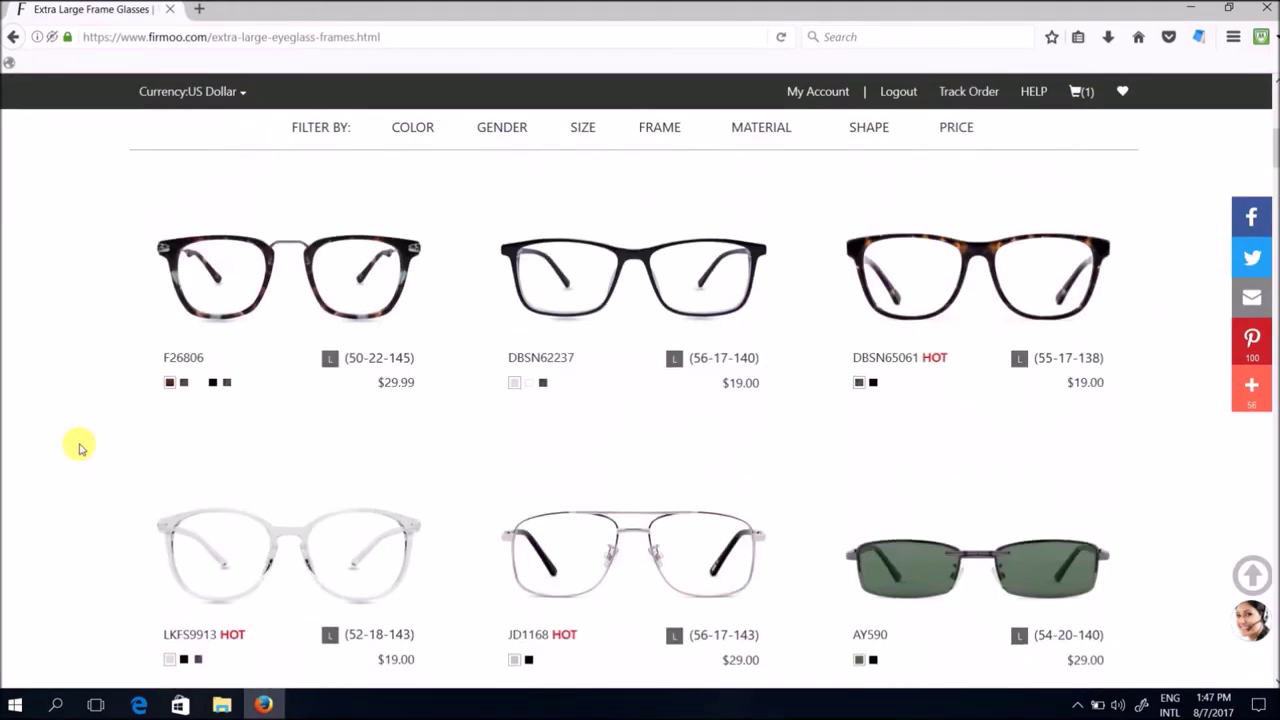
scroll(80, 447, up, 4)
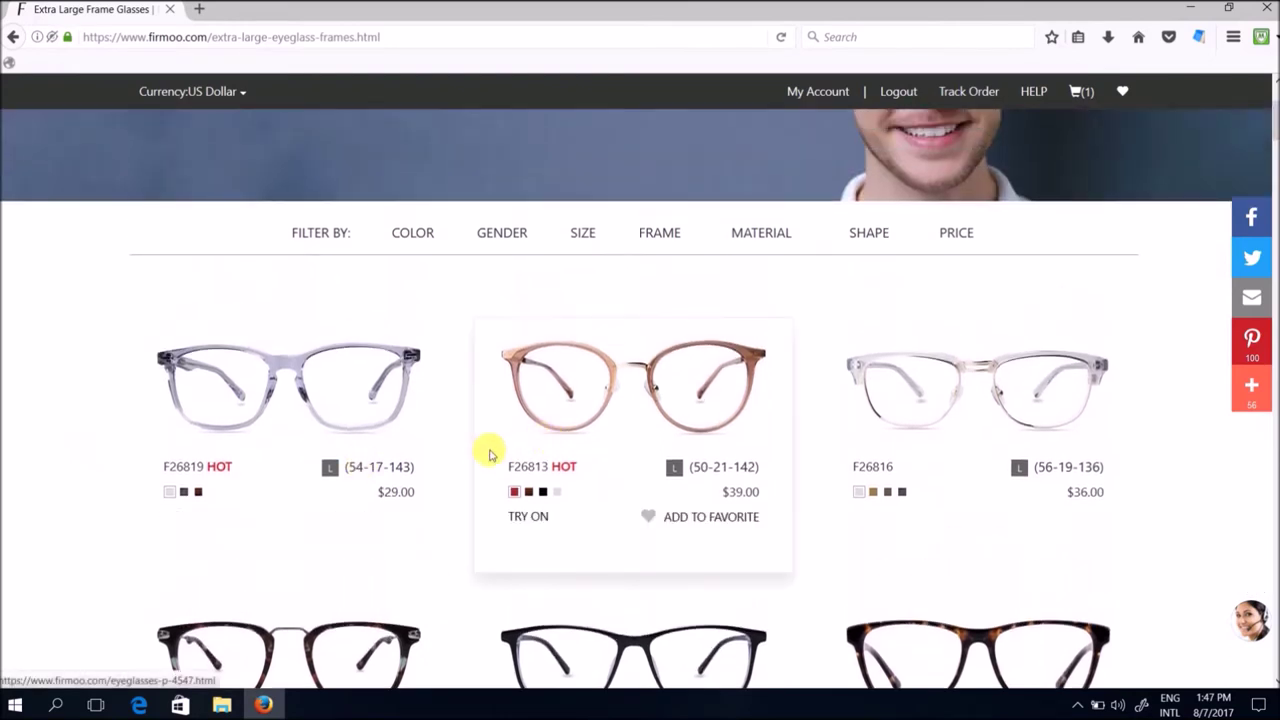
scroll(540, 437, down, 2)
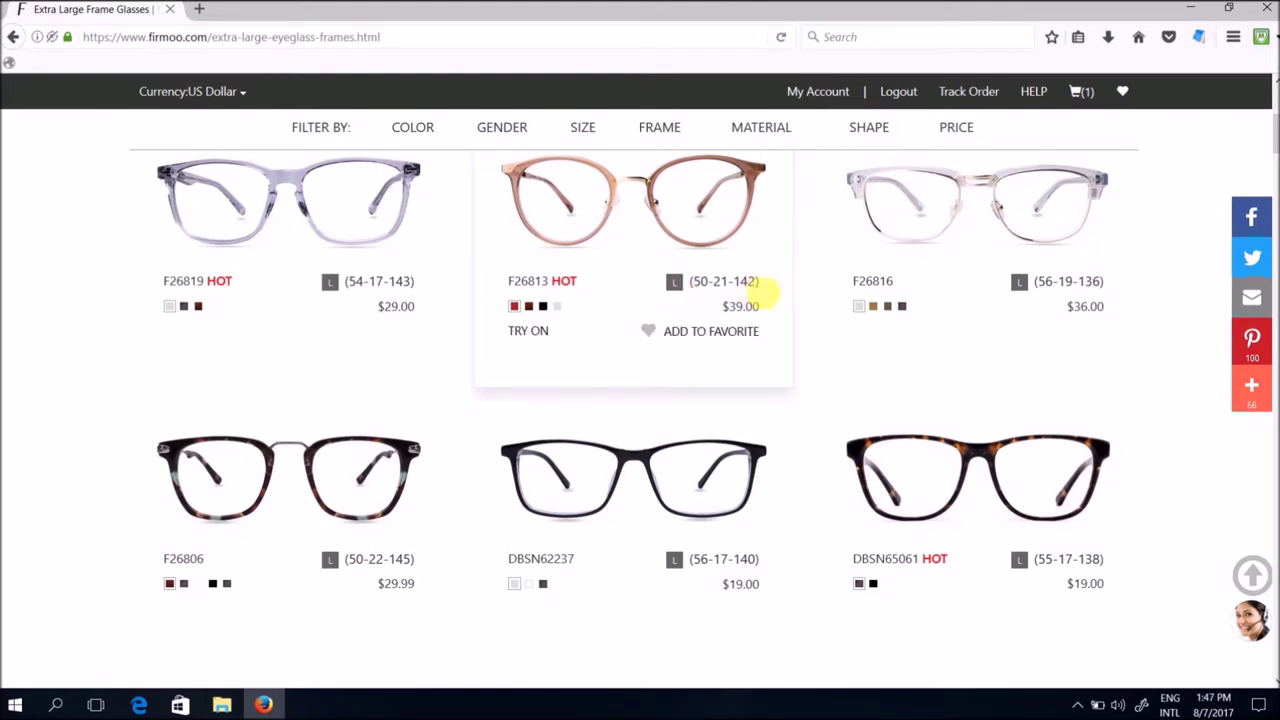
scroll(777, 223, up, 2)
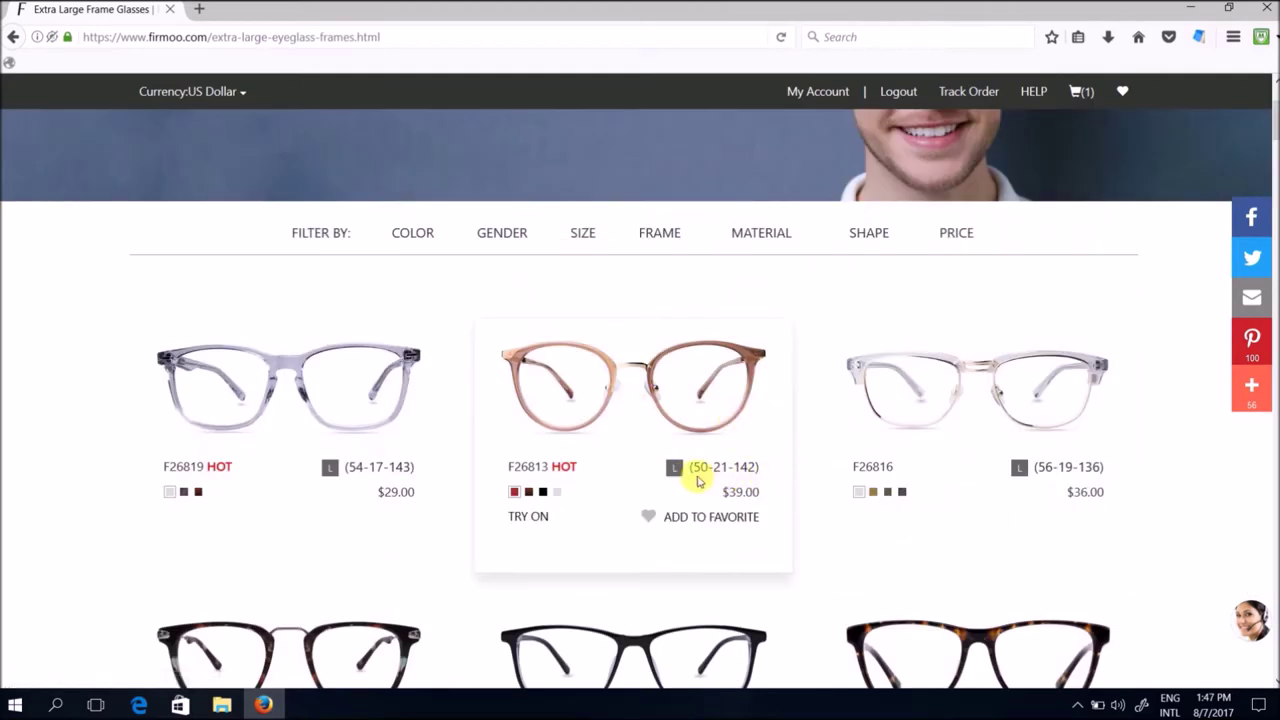
scroll(772, 470, down, 1)
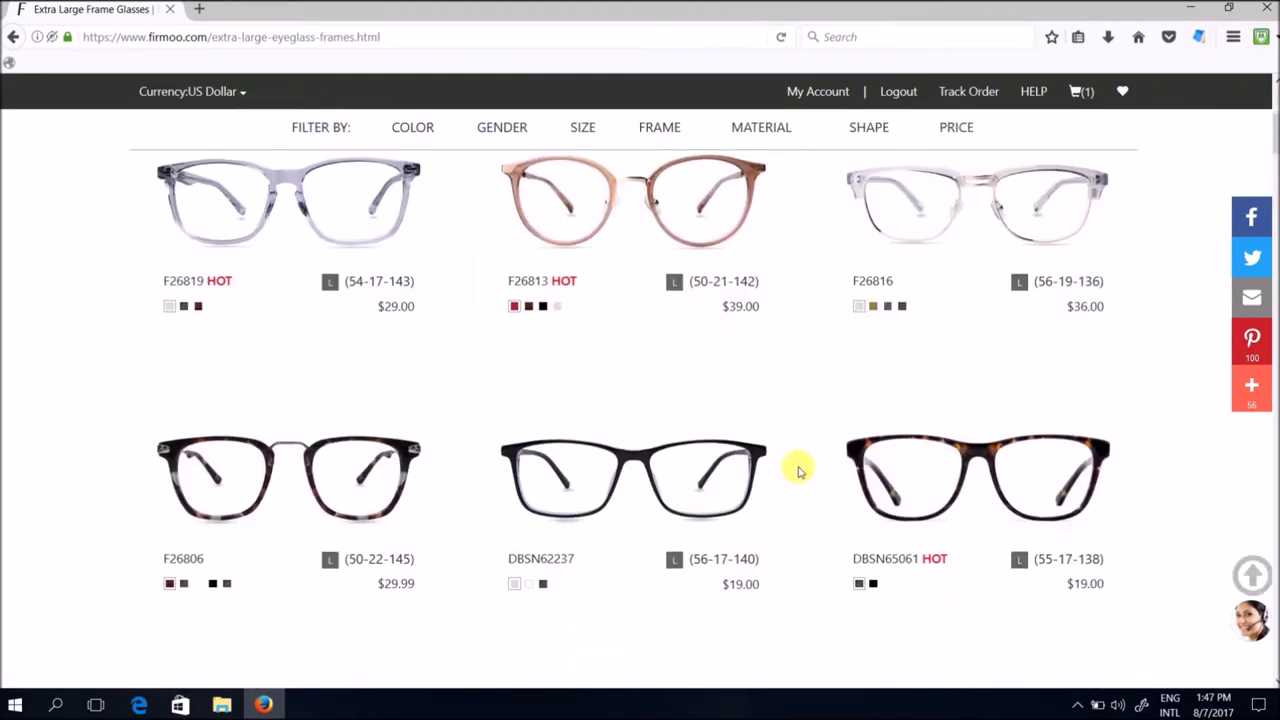
scroll(920, 294, up, 3)
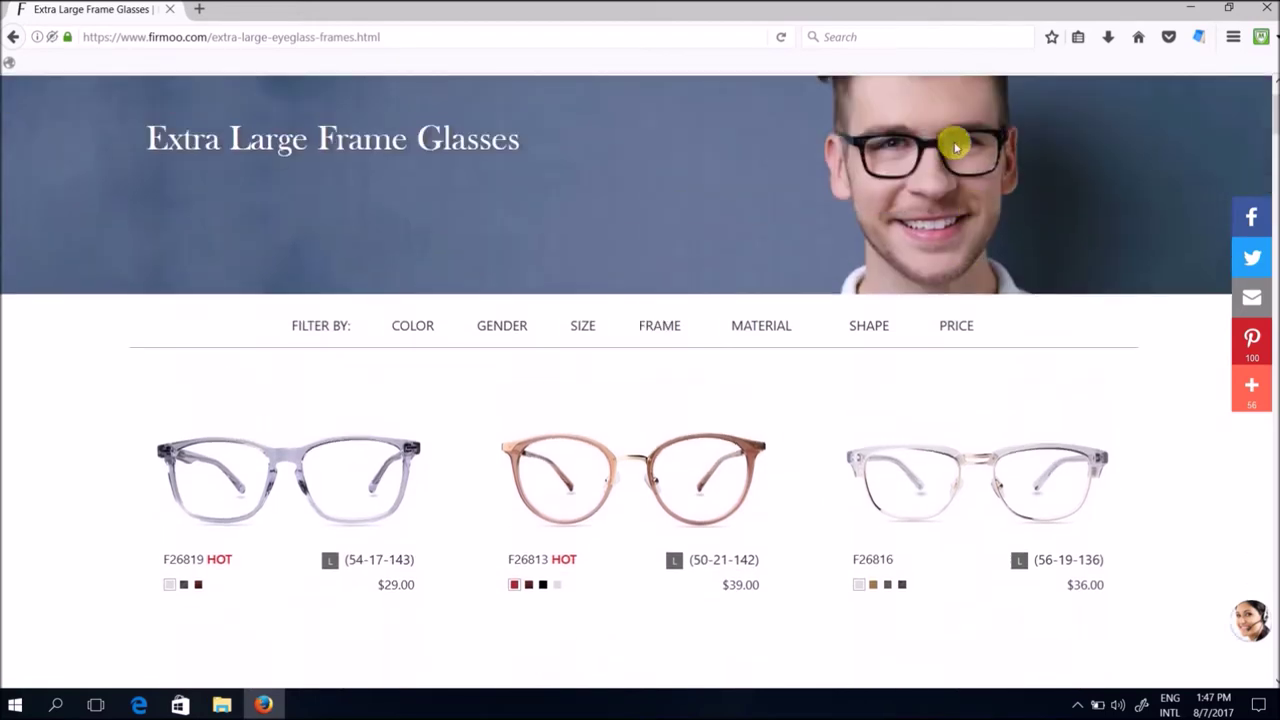
- Open the carted OBU2004A frame's product page from the shopping cart
click(1077, 91)
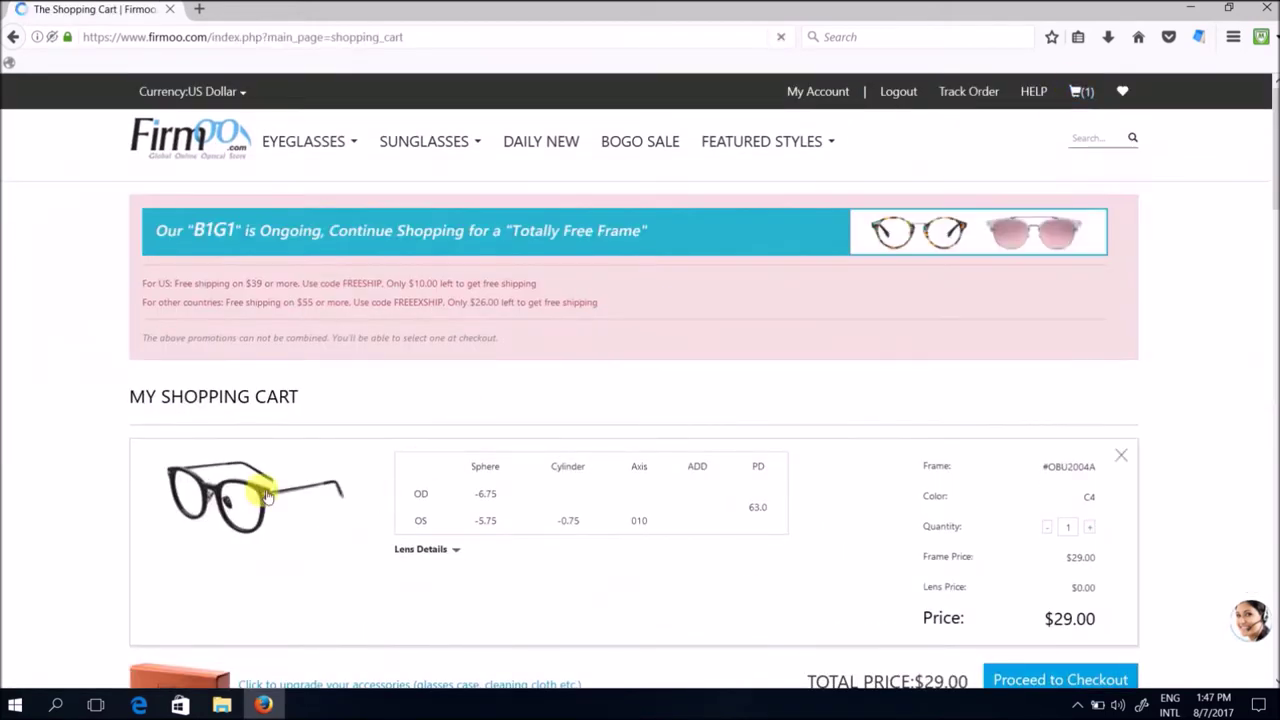
click(251, 492)
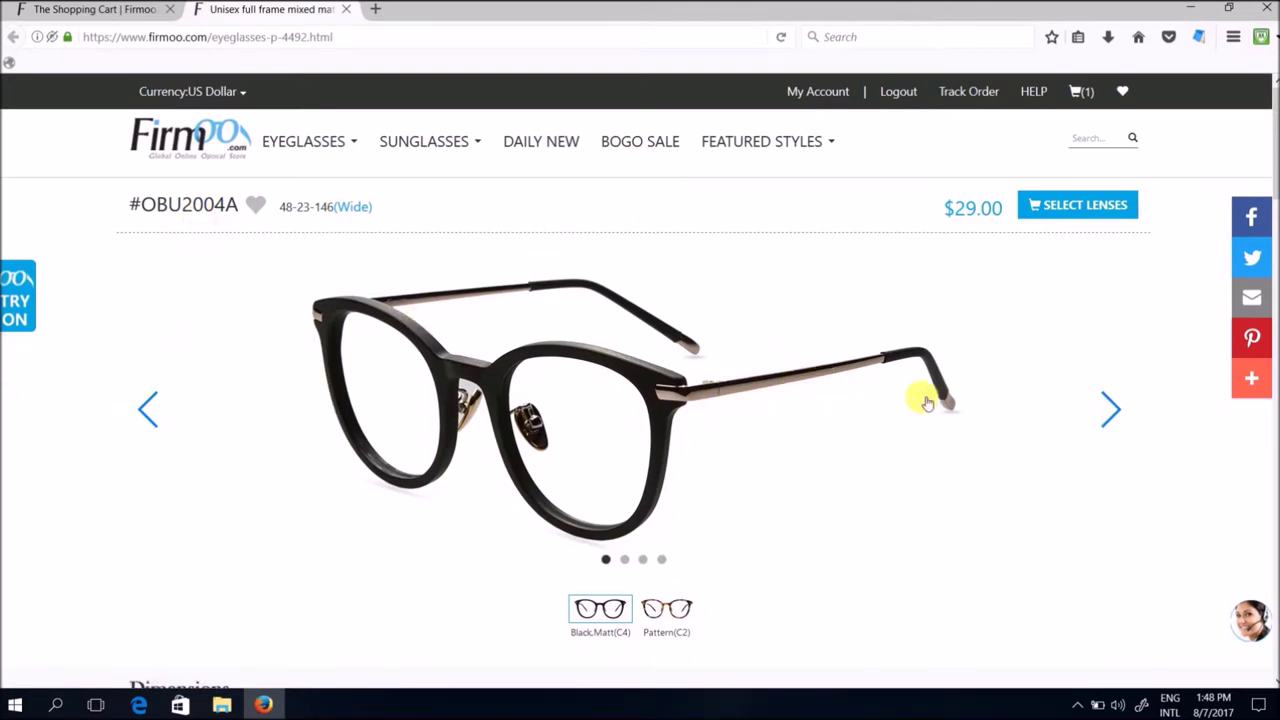
click(1110, 410)
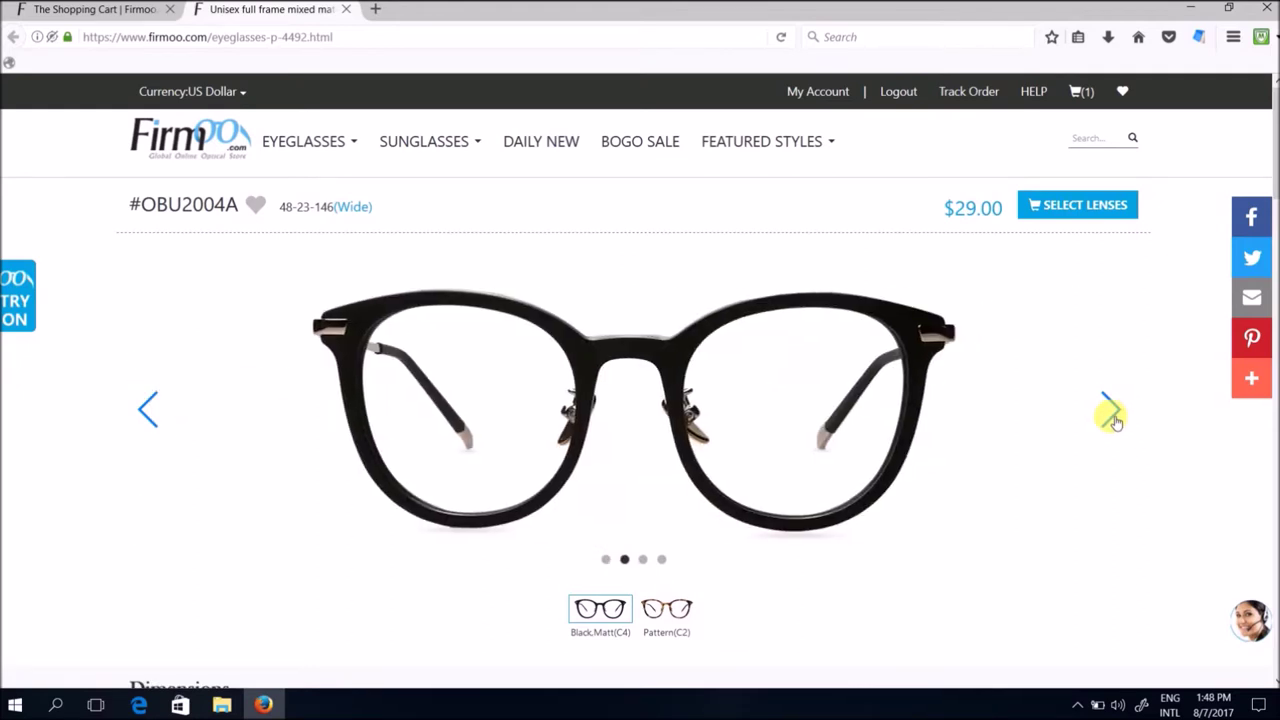
- Advance the product images to the side view and try-on slide, then step back
click(1112, 416)
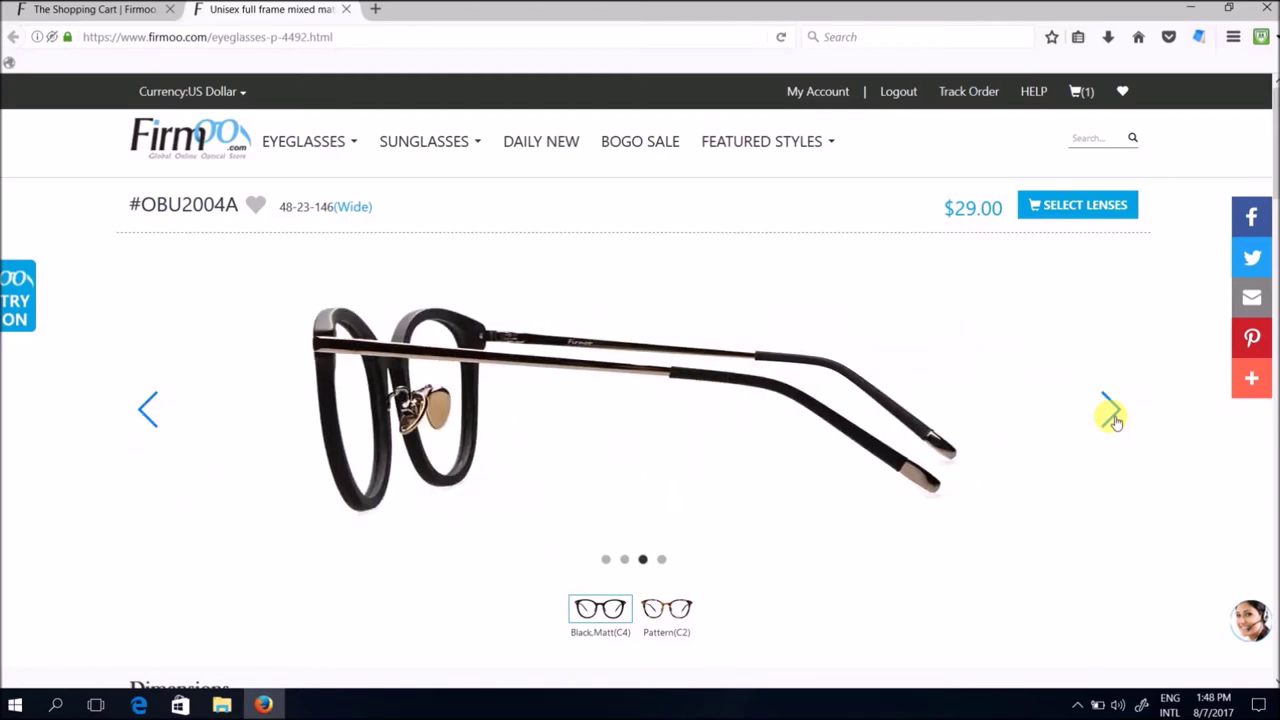
click(1112, 414)
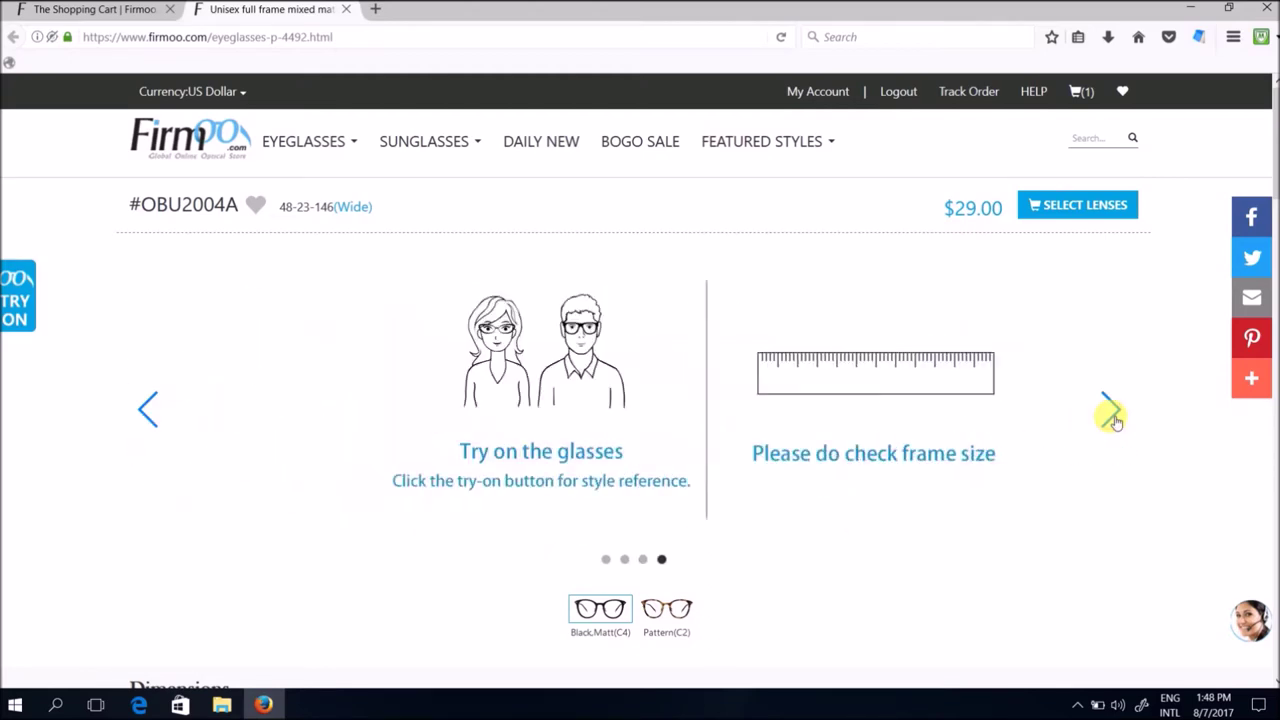
click(150, 412)
- Preview the tortoiseshell Pattern(C2) frame's images, then switch back to Black.Matt(C4)
scroll(845, 600, down, 3)
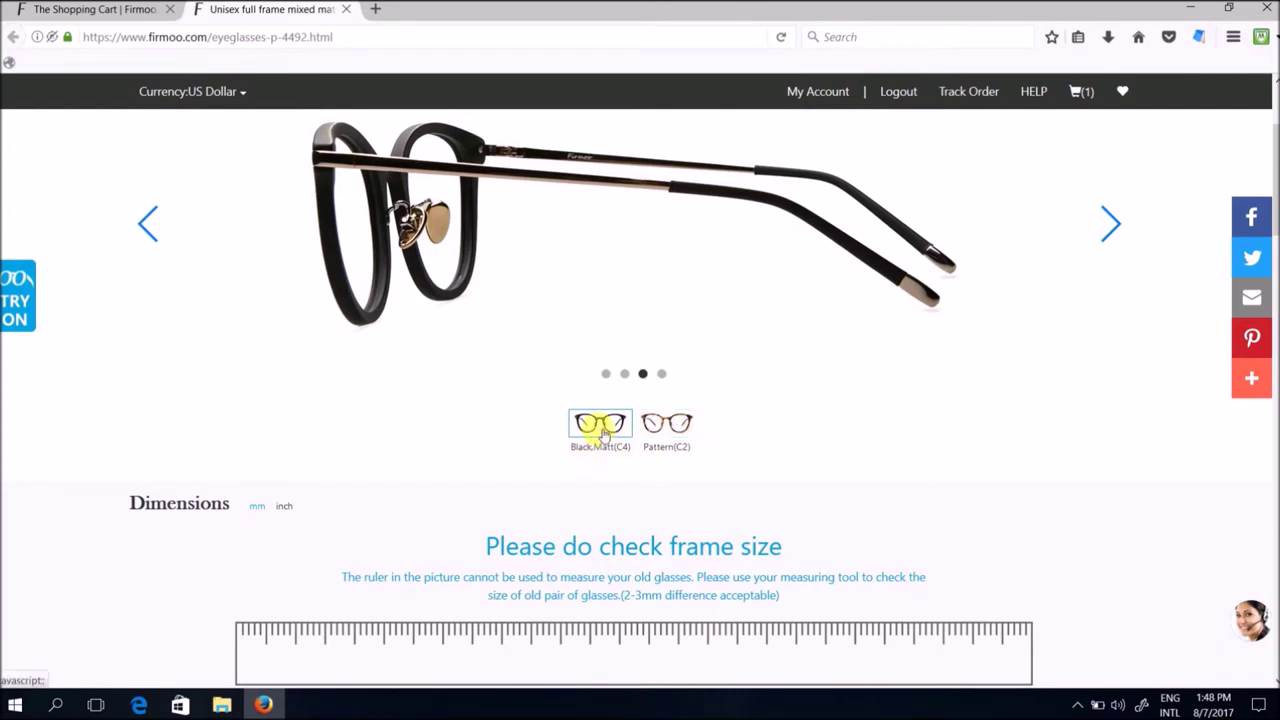
click(668, 434)
scroll(665, 437, down, 2)
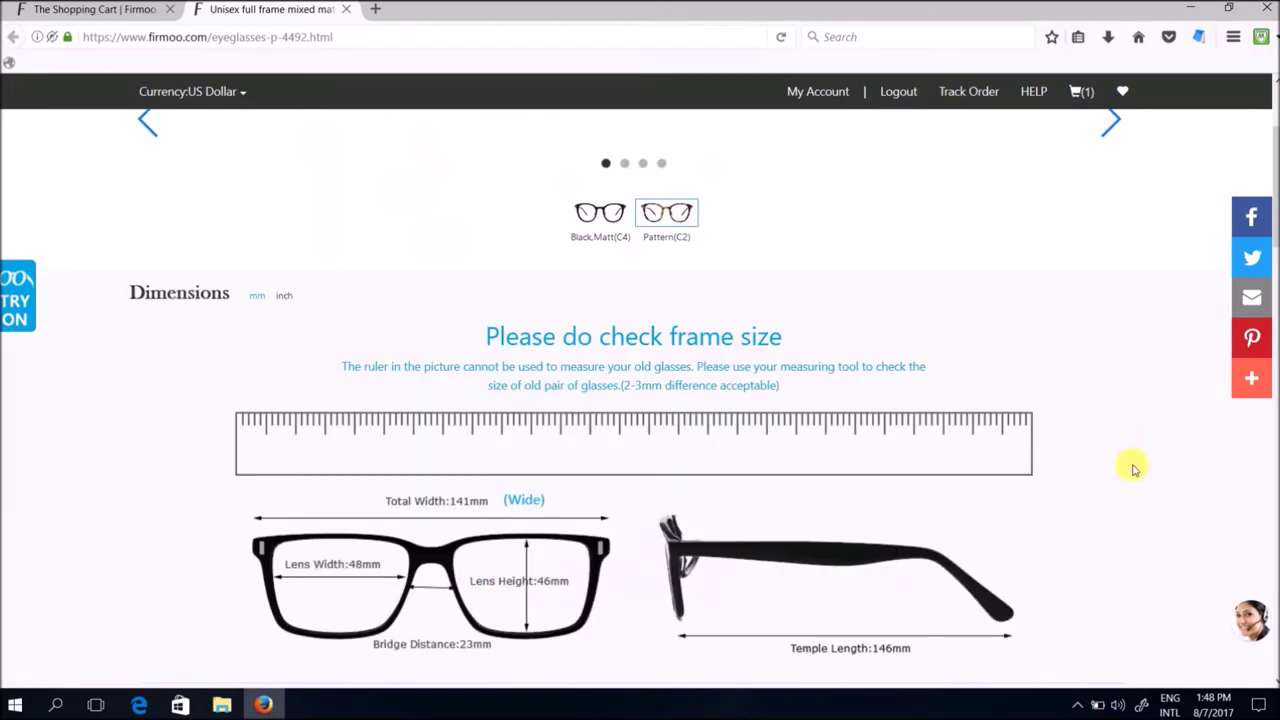
scroll(1100, 462, up, 2)
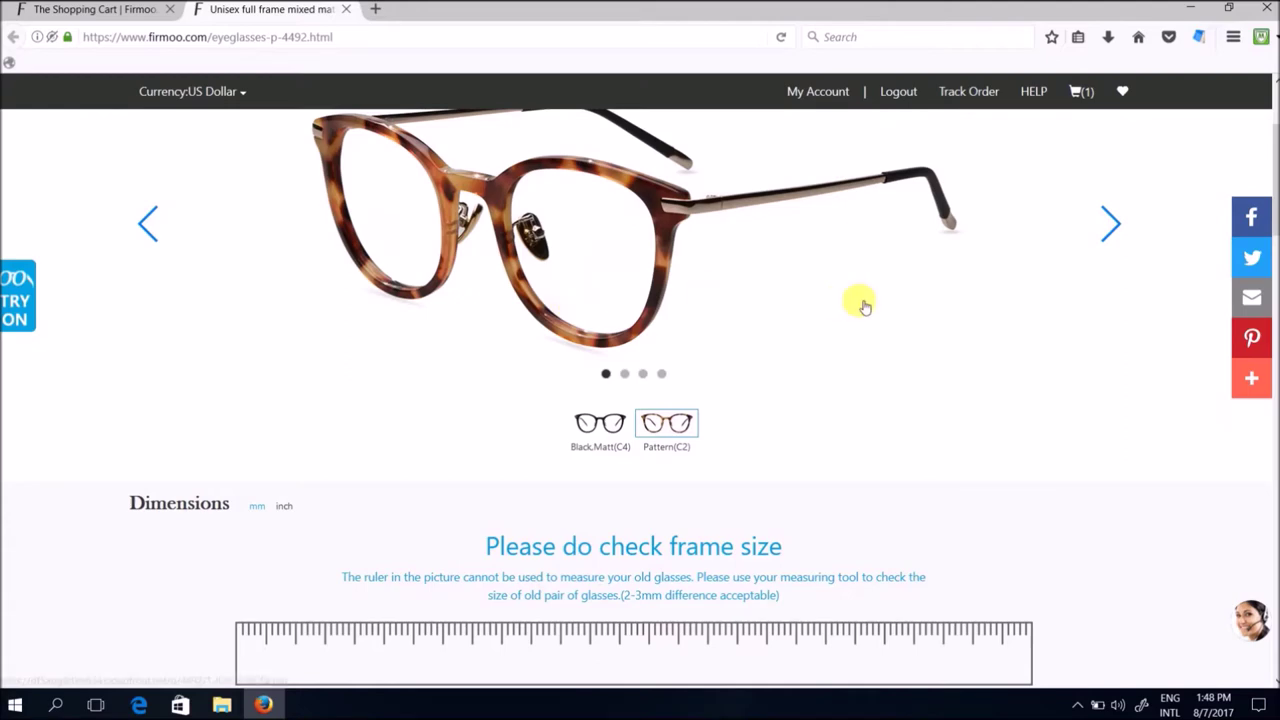
click(149, 232)
click(149, 234)
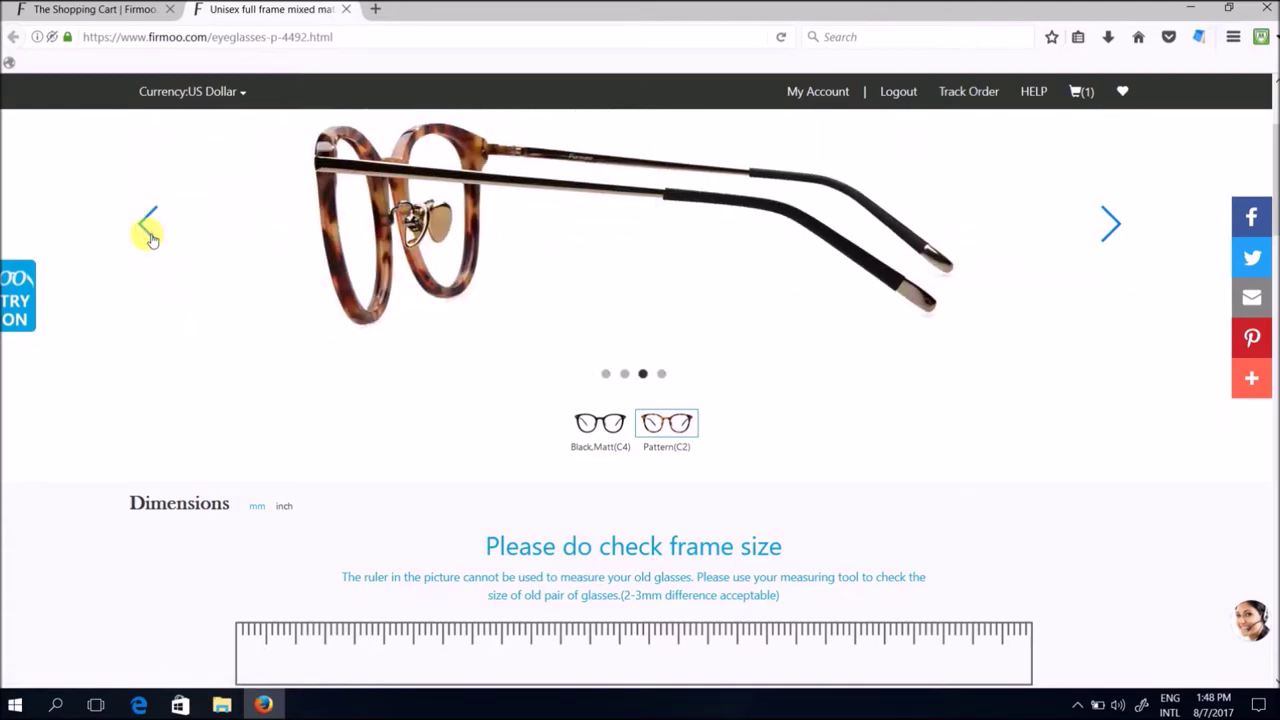
scroll(777, 289, up, 2)
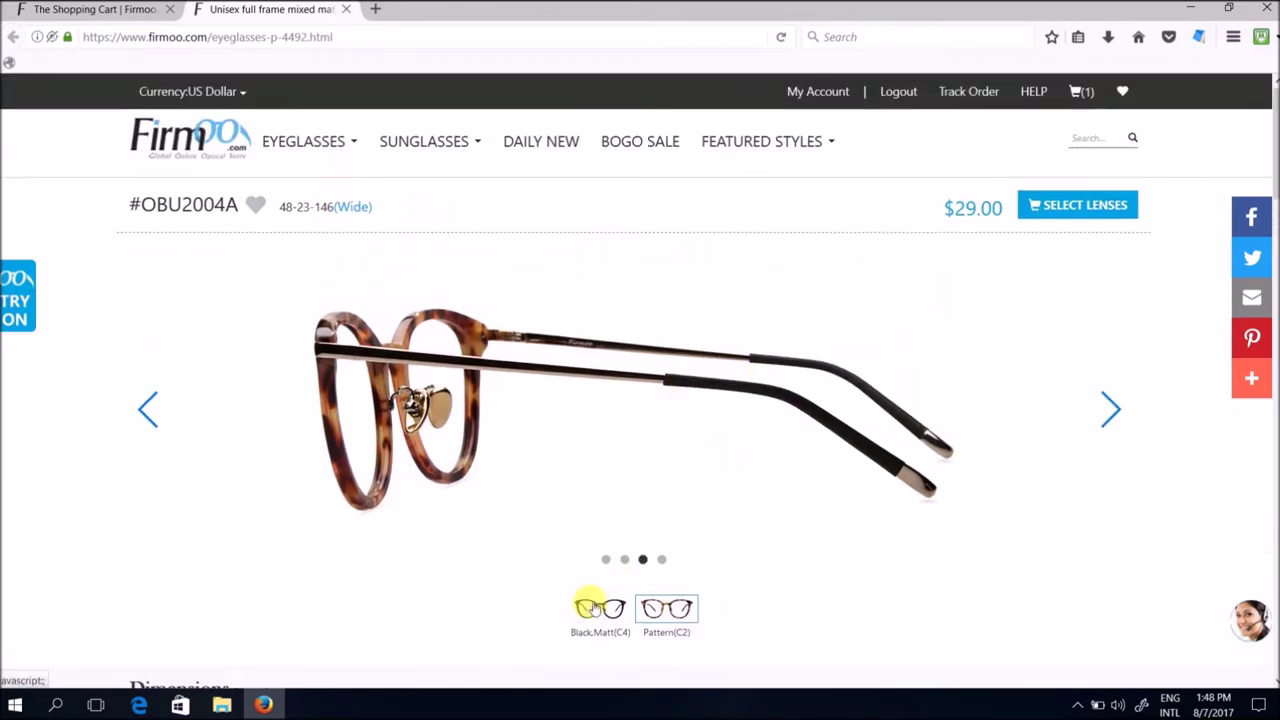
click(600, 607)
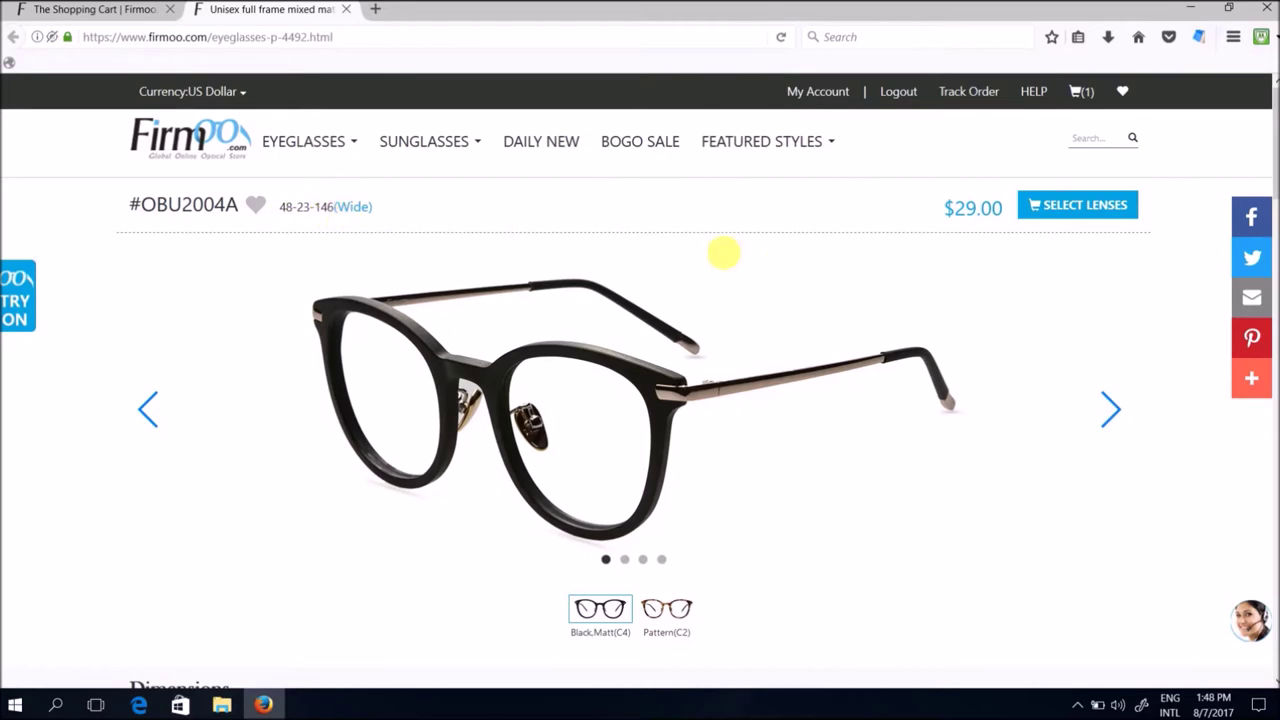
scroll(1094, 457, down, 5)
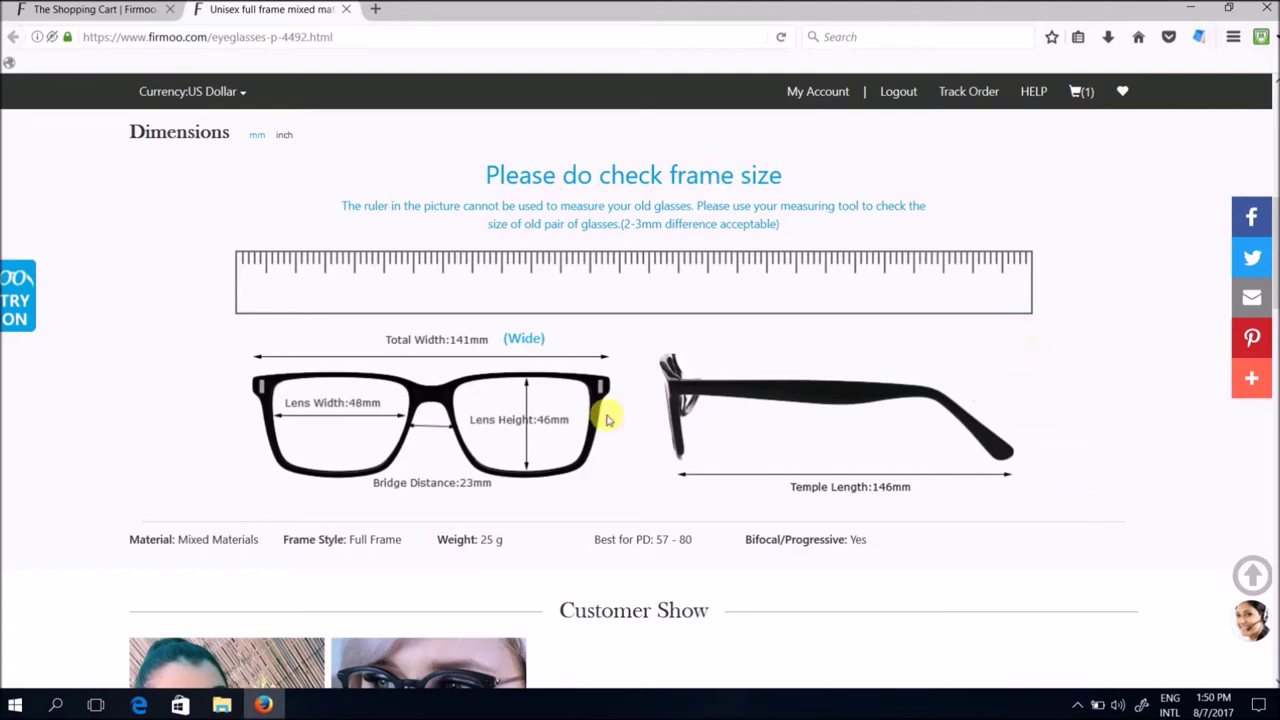
scroll(1123, 434, up, 8)
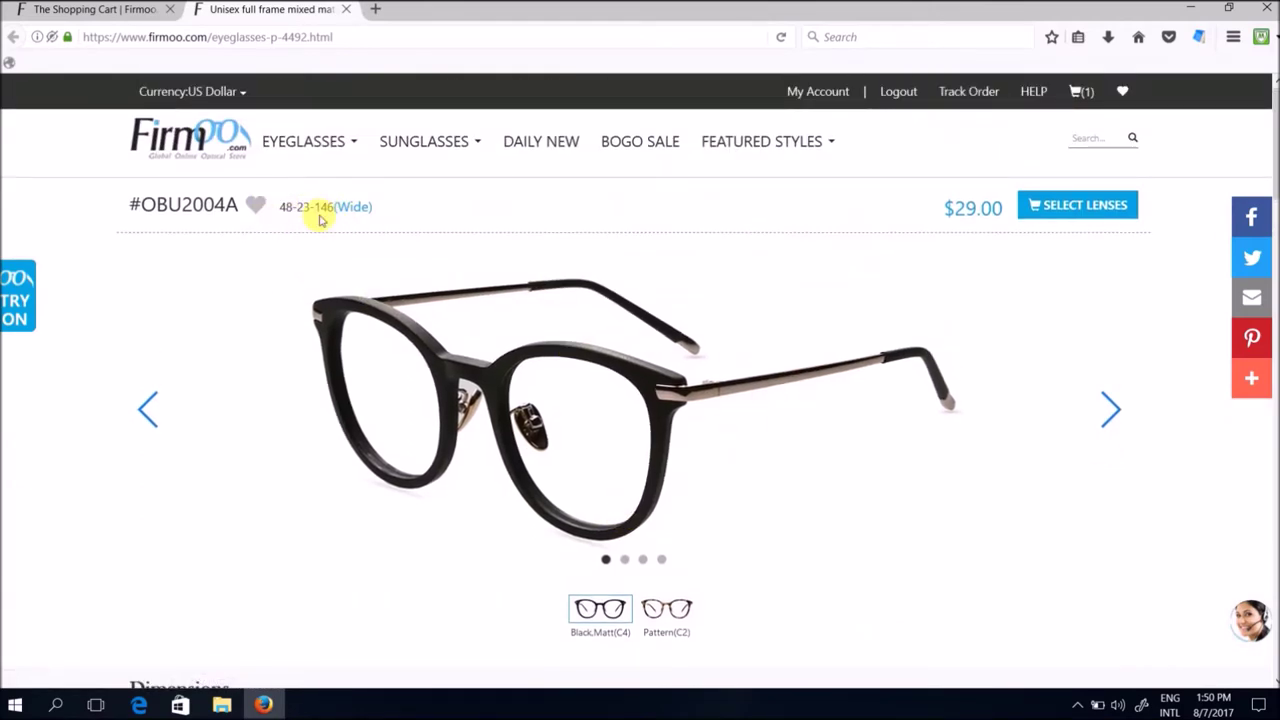
scroll(1029, 417, down, 5)
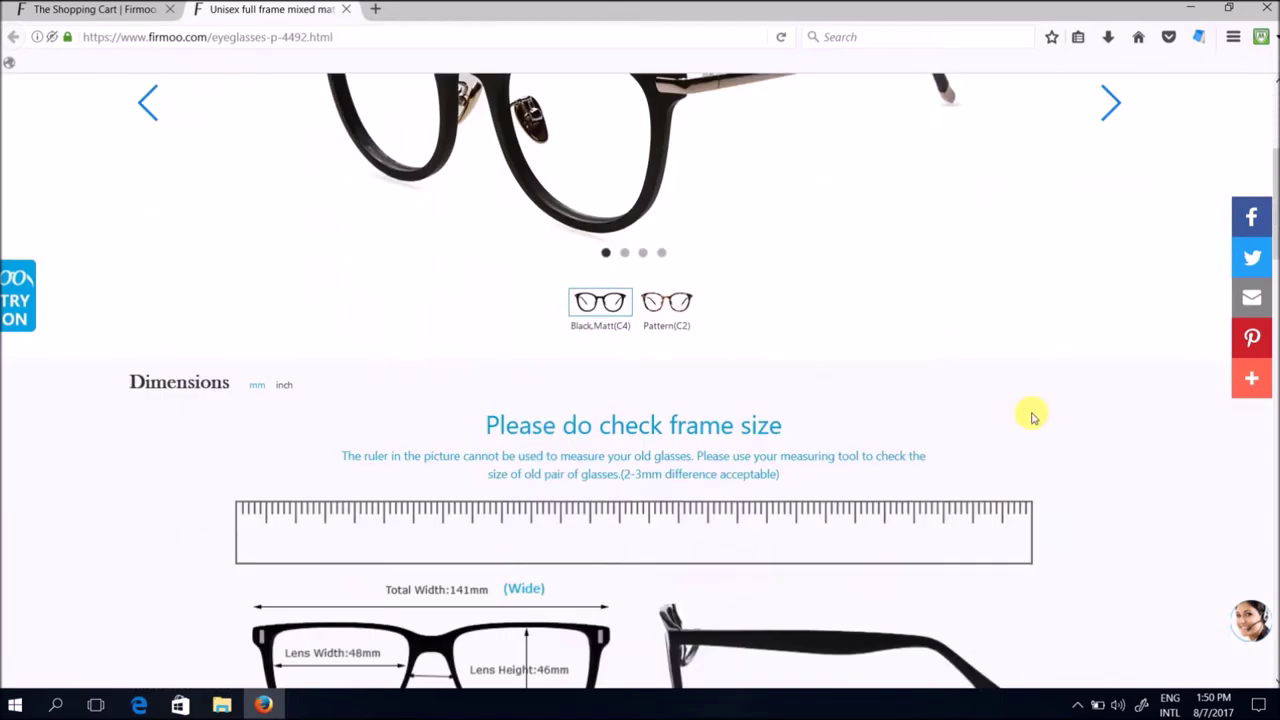
scroll(1115, 408, up, 2)
scroll(1115, 408, down, 1)
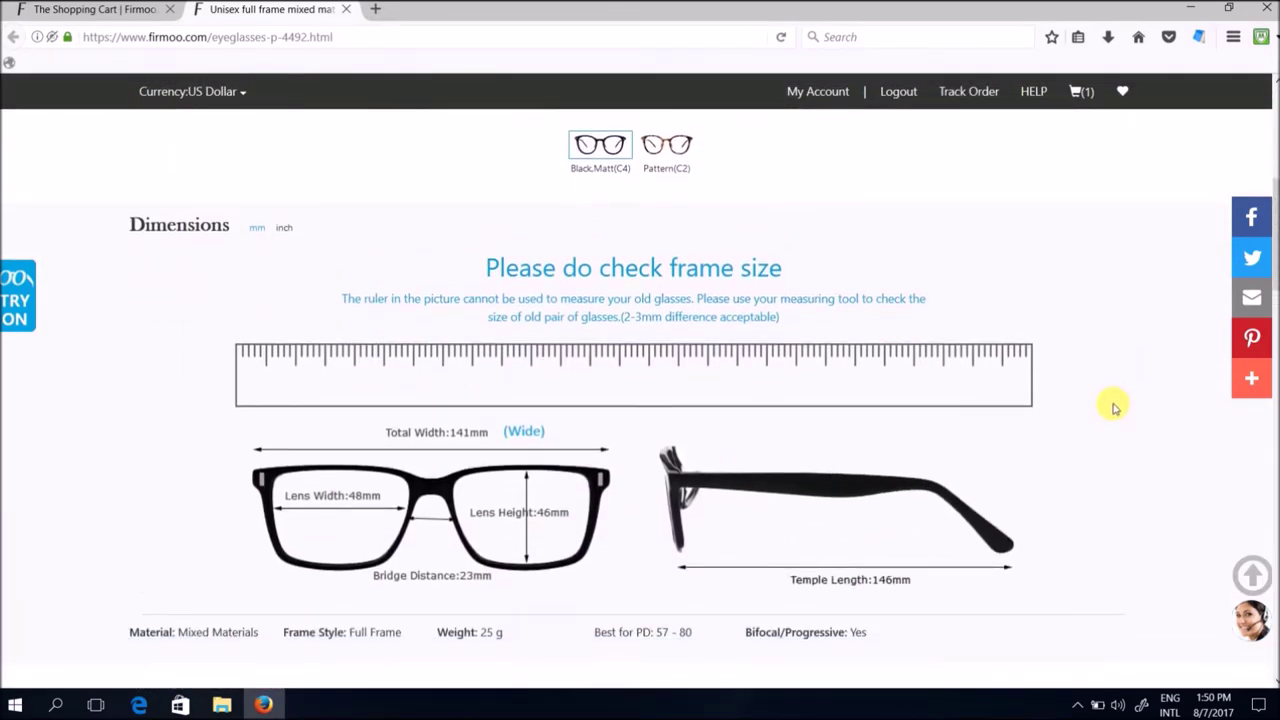
scroll(1090, 430, up, 5)
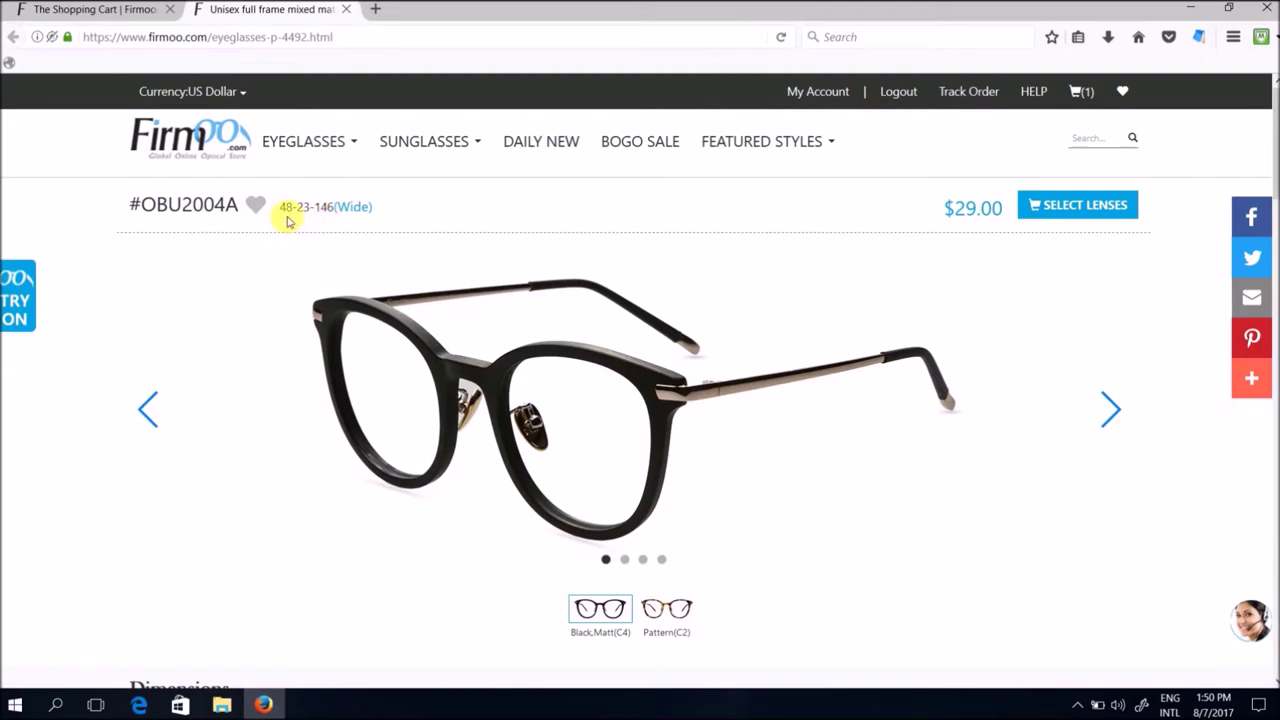
scroll(990, 450, down, 5)
scroll(1020, 443, down, 3)
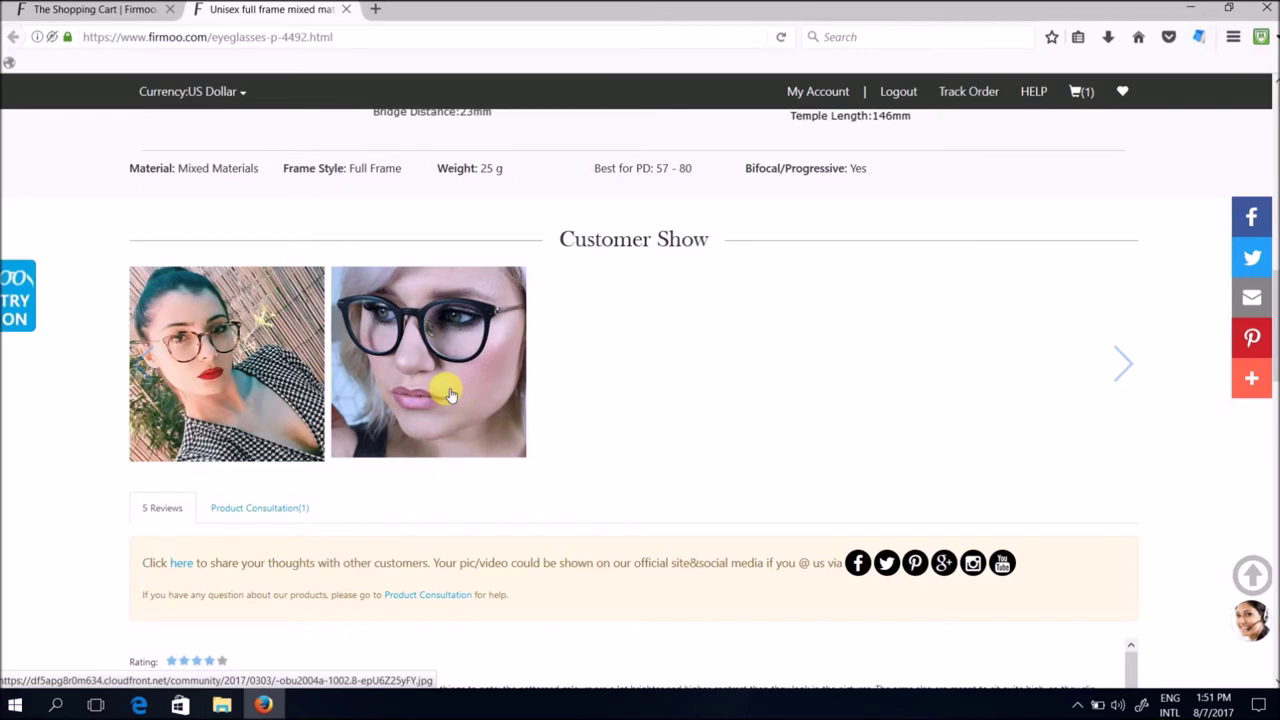
scroll(432, 500, up, 10)
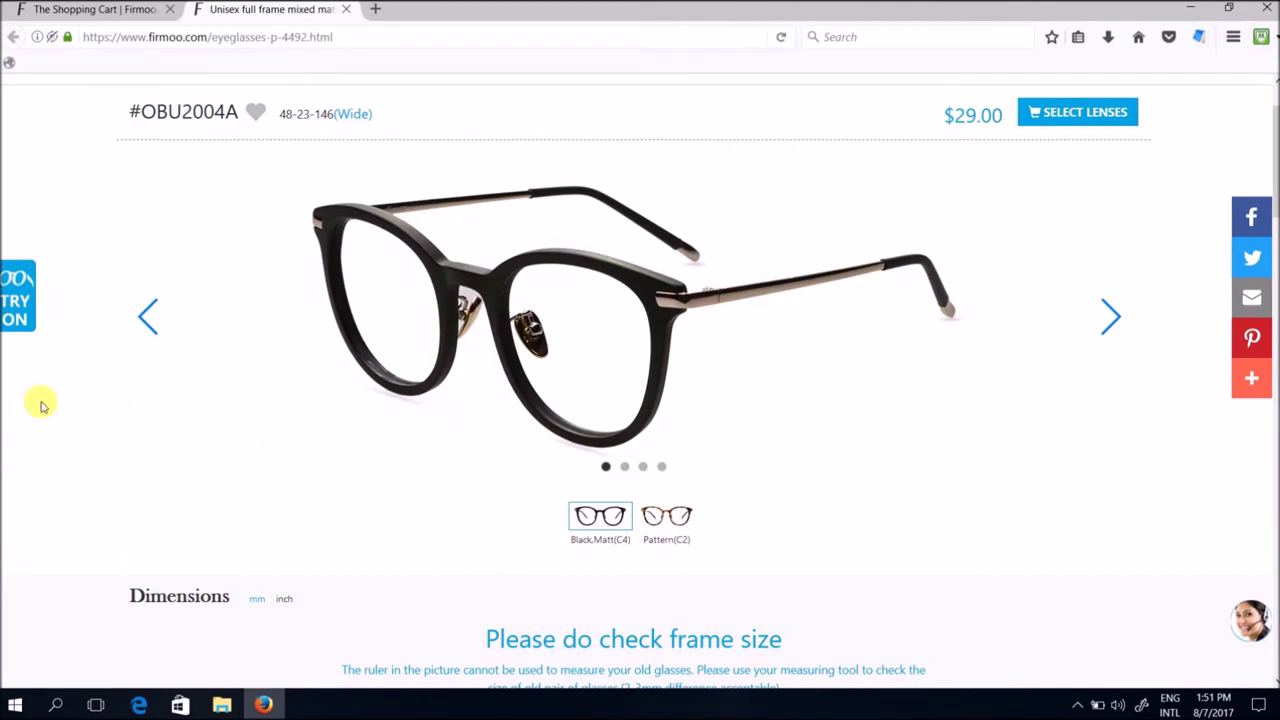
click(22, 302)
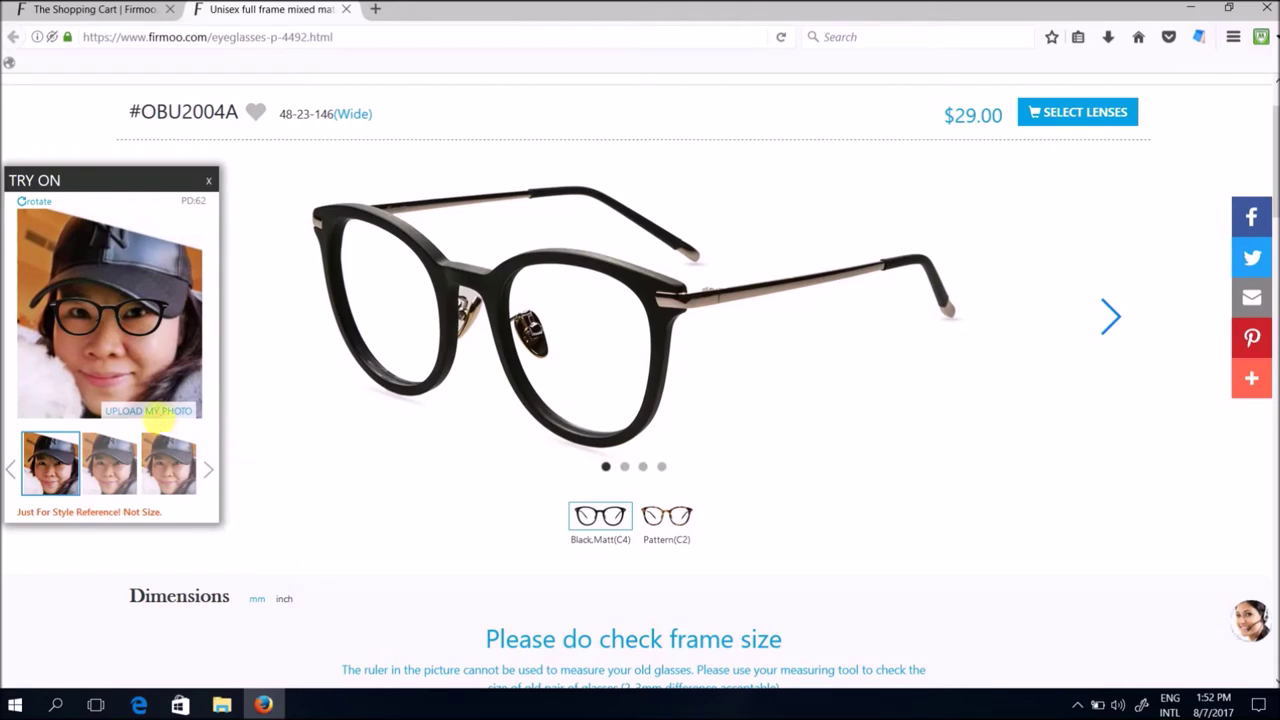
- Choose Upload My Photo in the try-on, then upload from a file
click(158, 416)
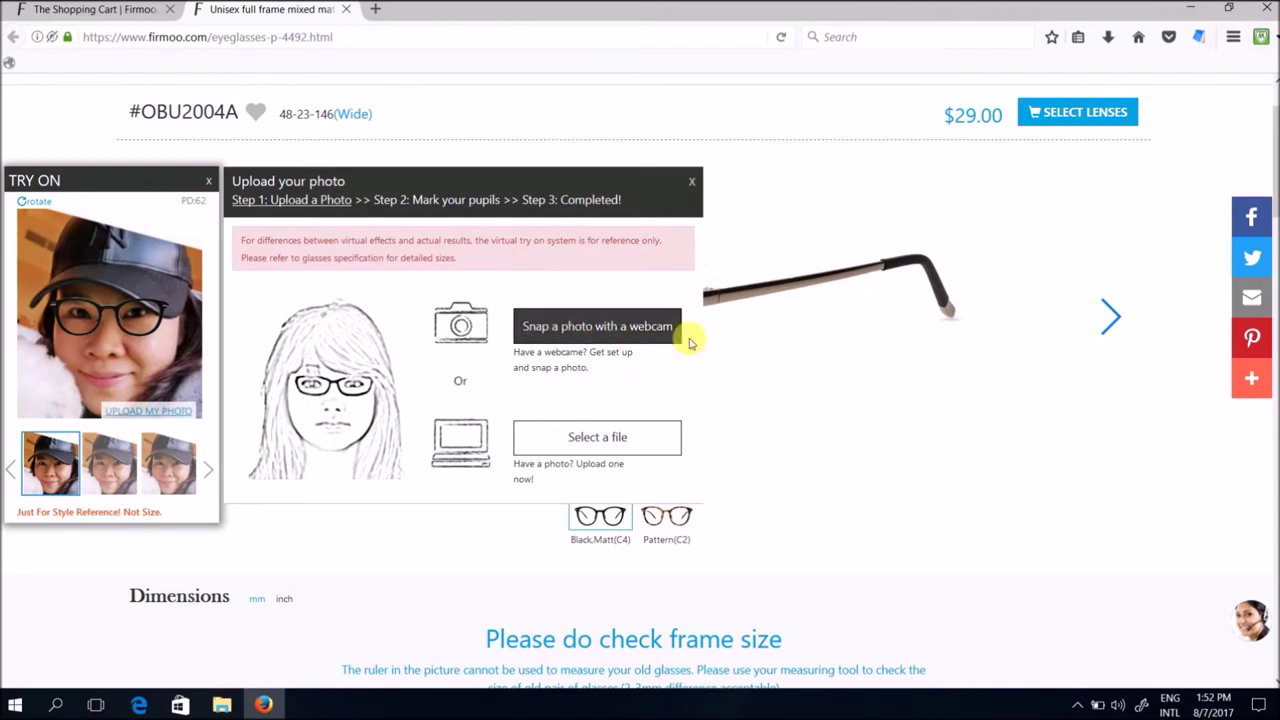
click(582, 443)
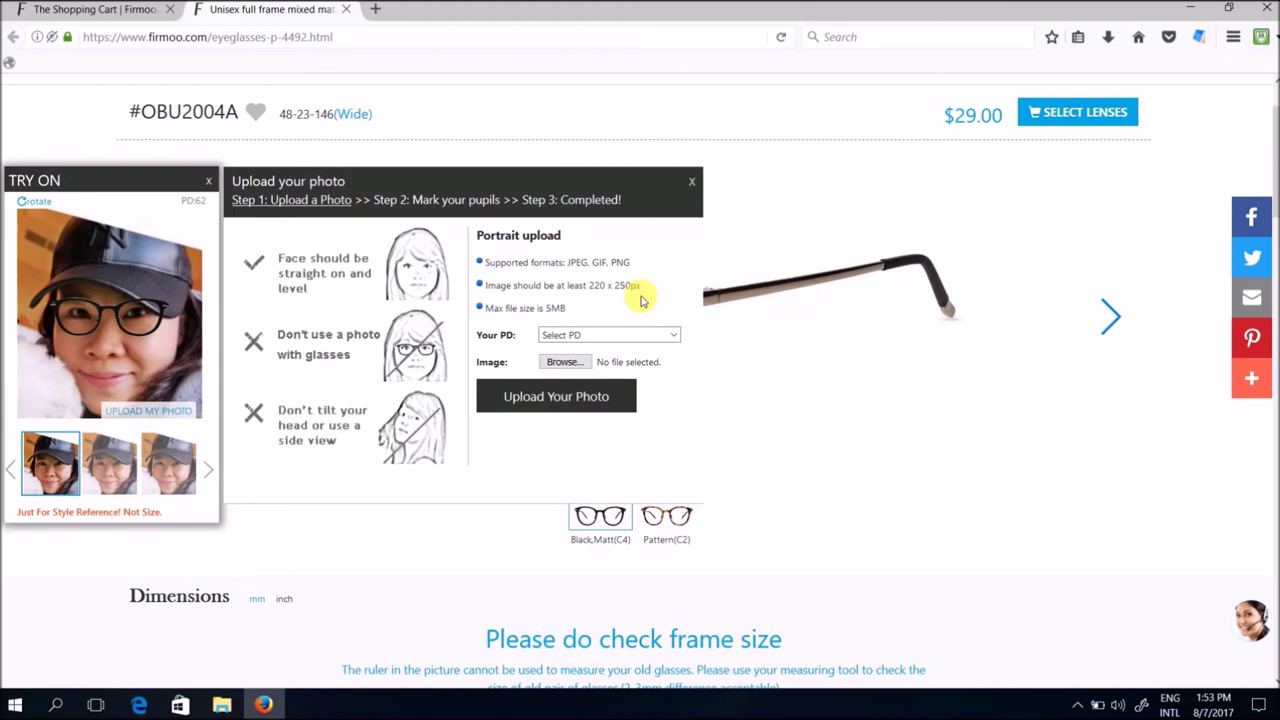
- Set Your PD to 63.0 in the upload form
click(673, 334)
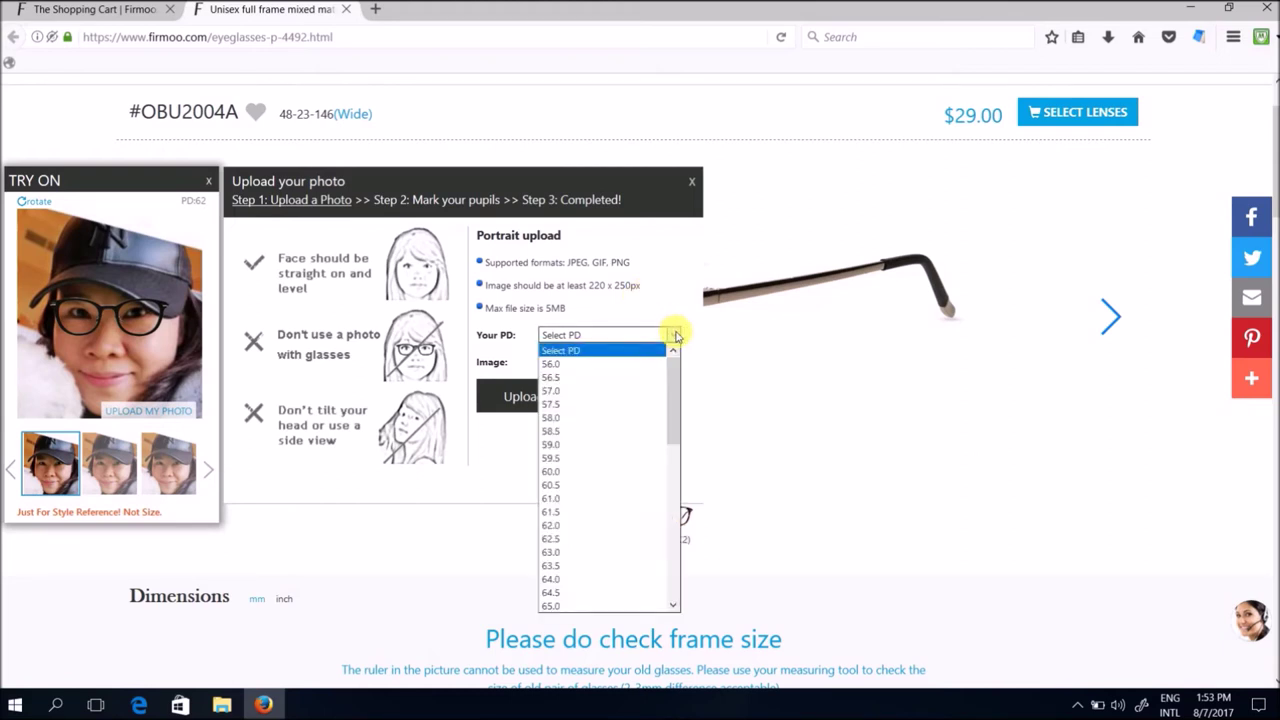
scroll(674, 400, down, 2)
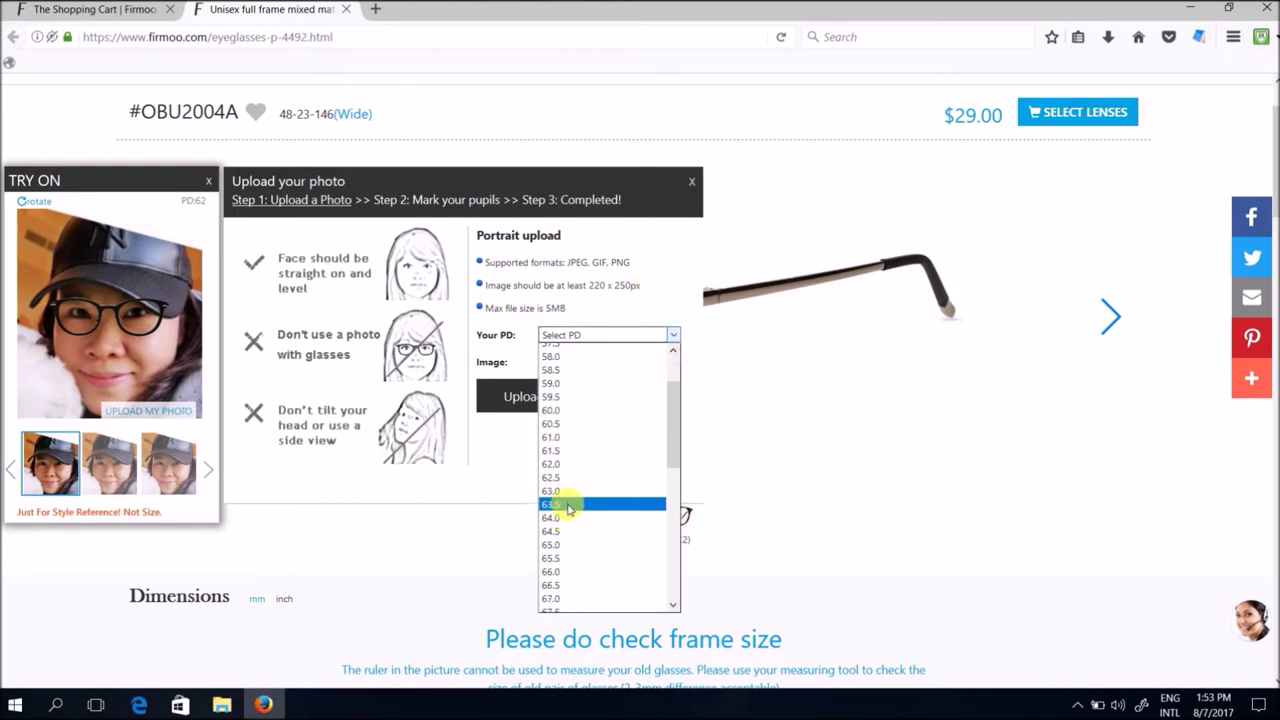
click(566, 491)
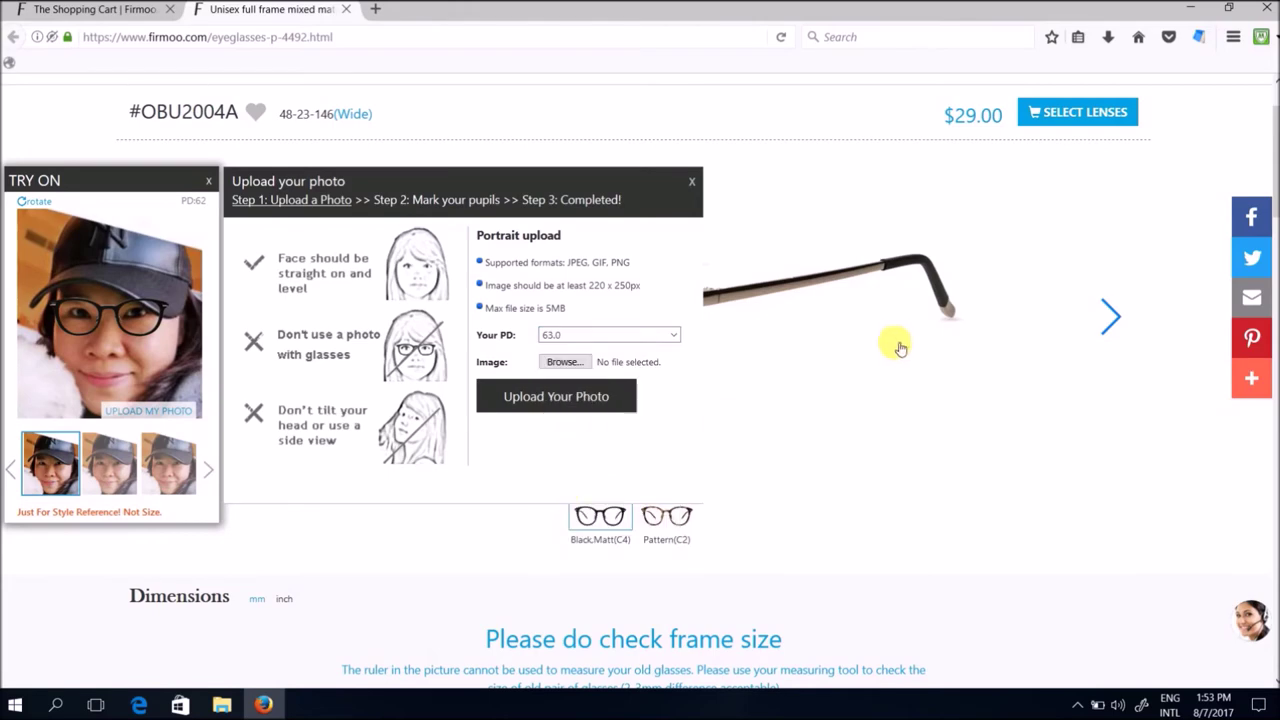
- Select the photo IMG_3995 and upload it to the try-on system
click(562, 362)
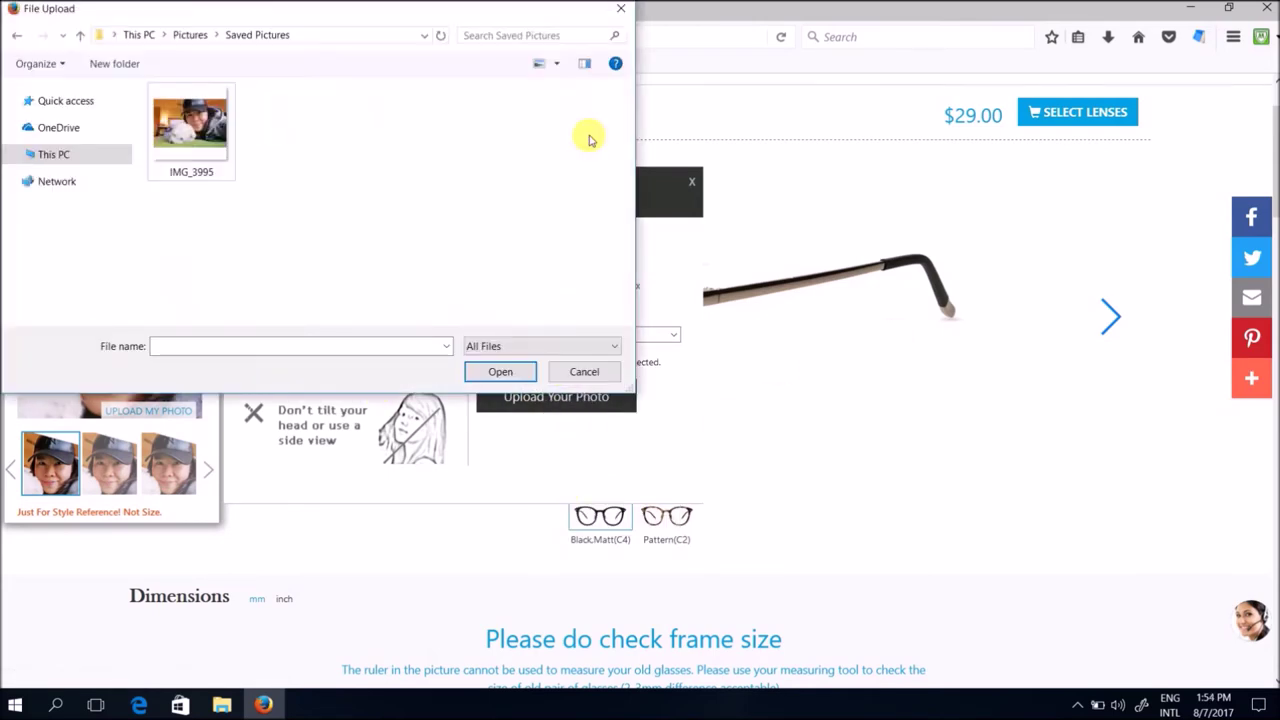
click(175, 120)
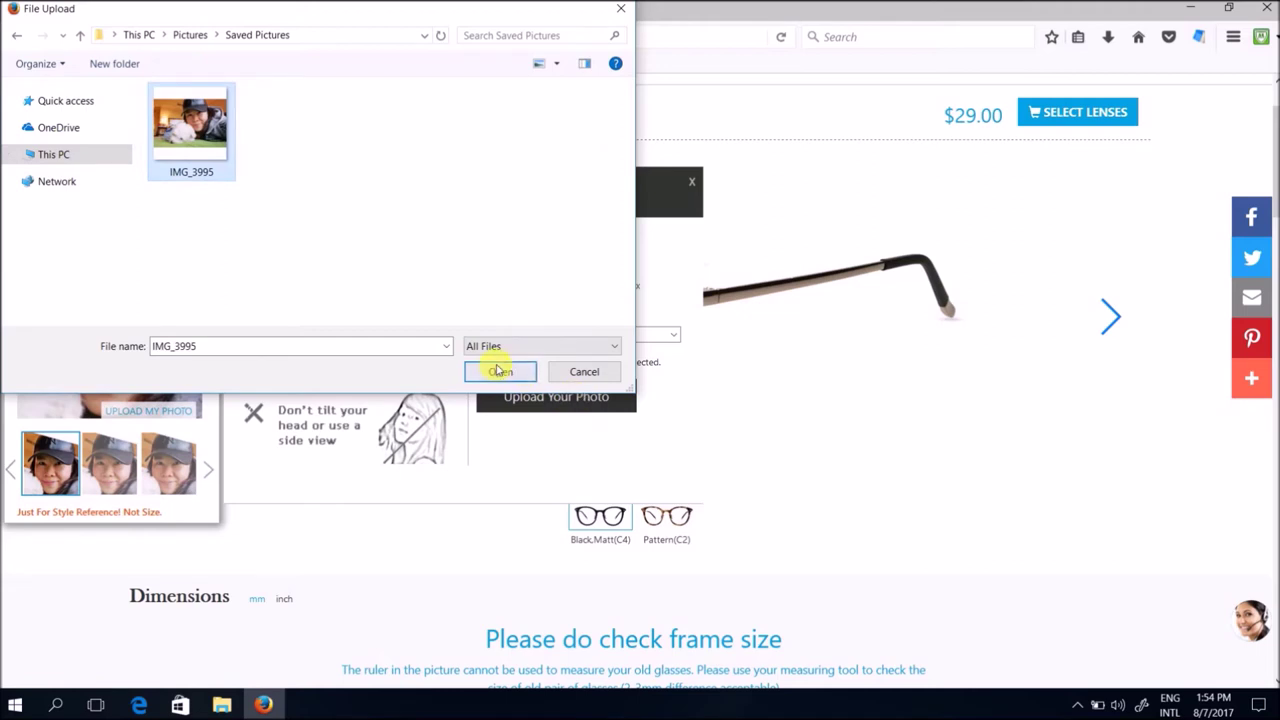
click(499, 372)
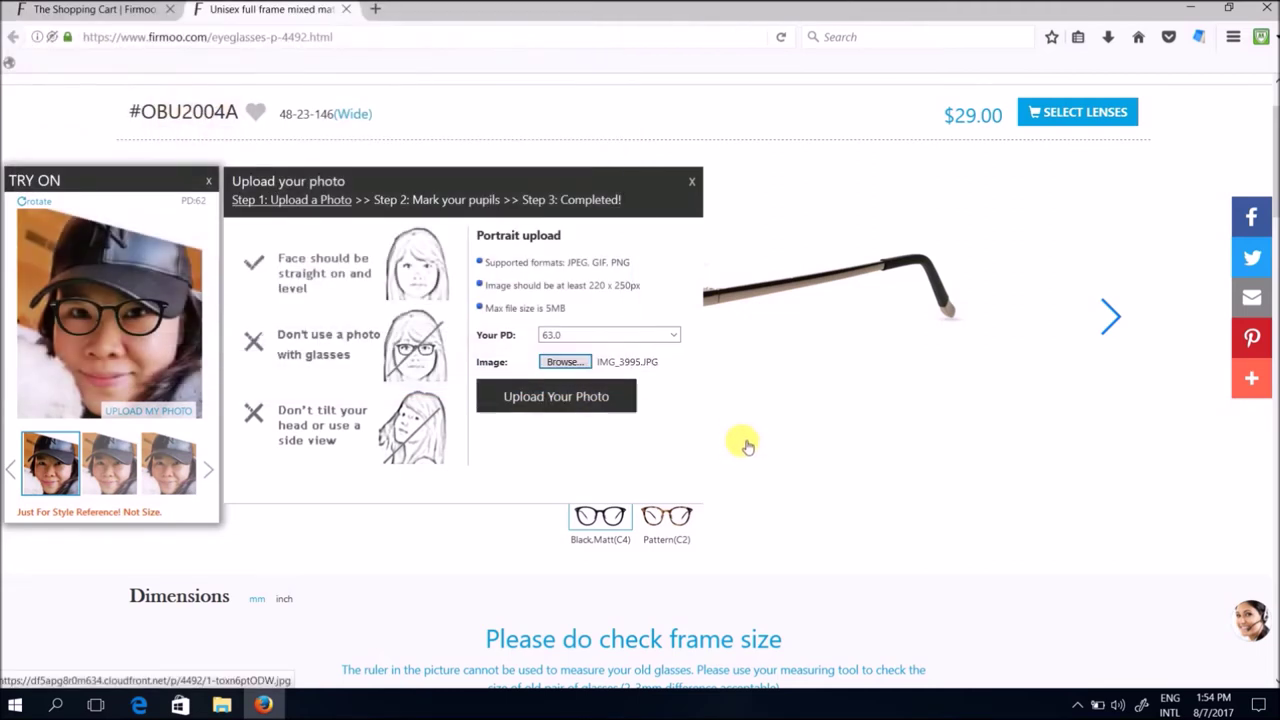
click(580, 397)
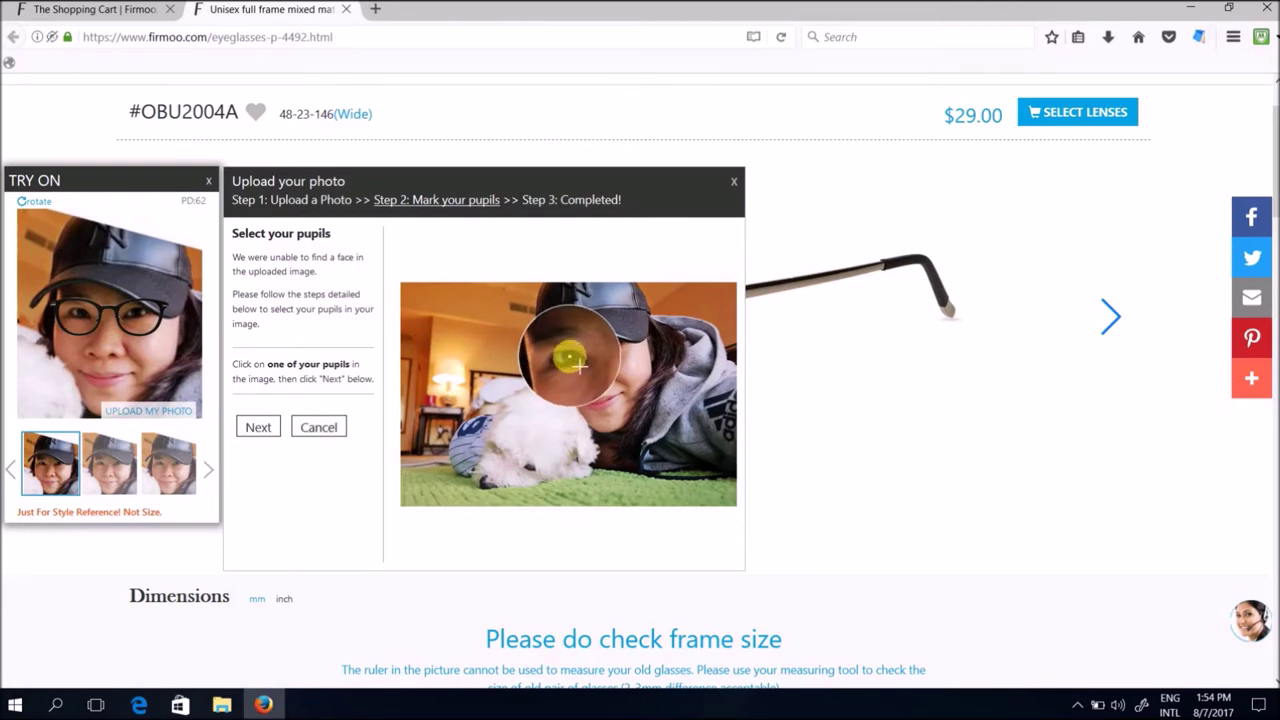
- Mark both pupils on the uploaded photo, then close the try-on preview
click(566, 356)
click(256, 425)
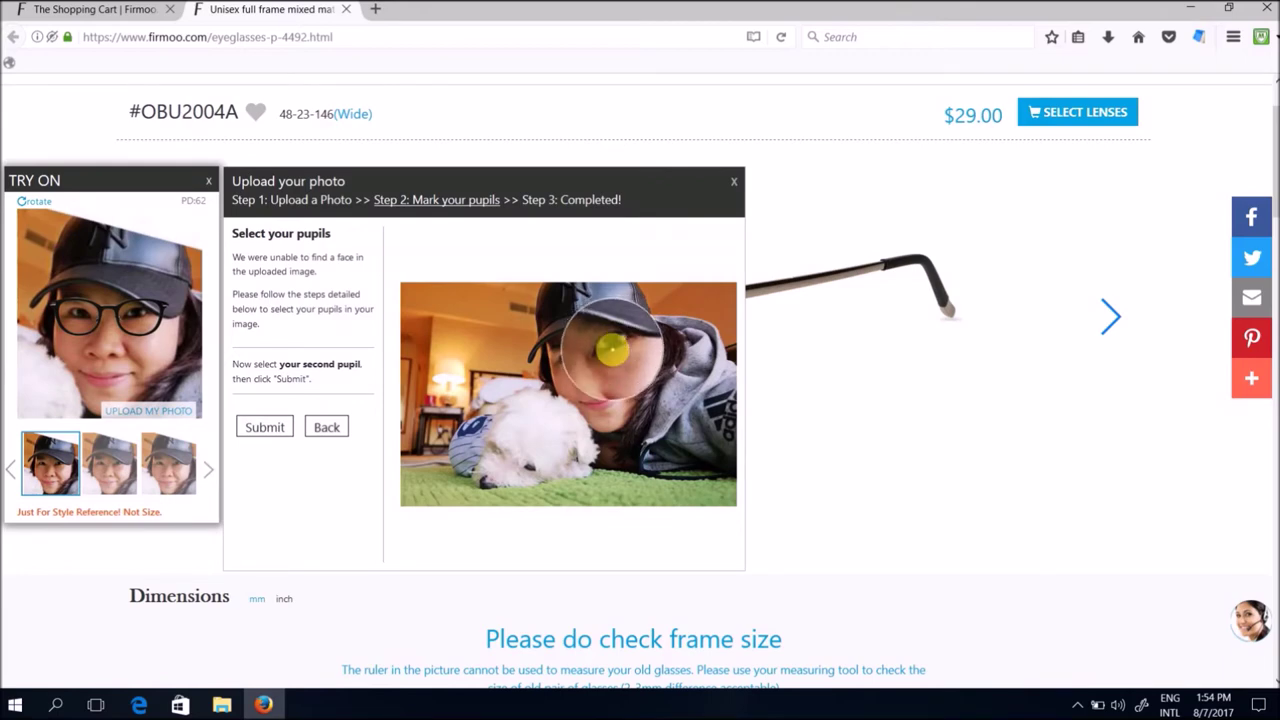
click(612, 345)
click(268, 428)
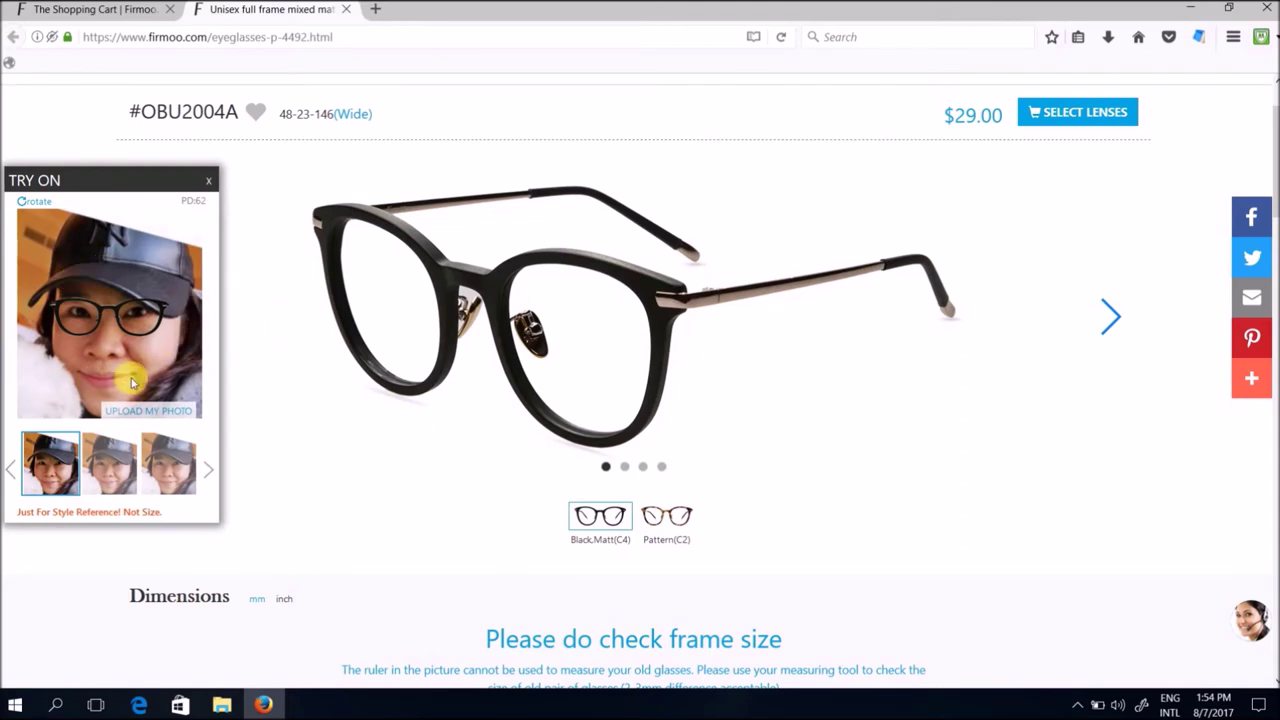
click(208, 180)
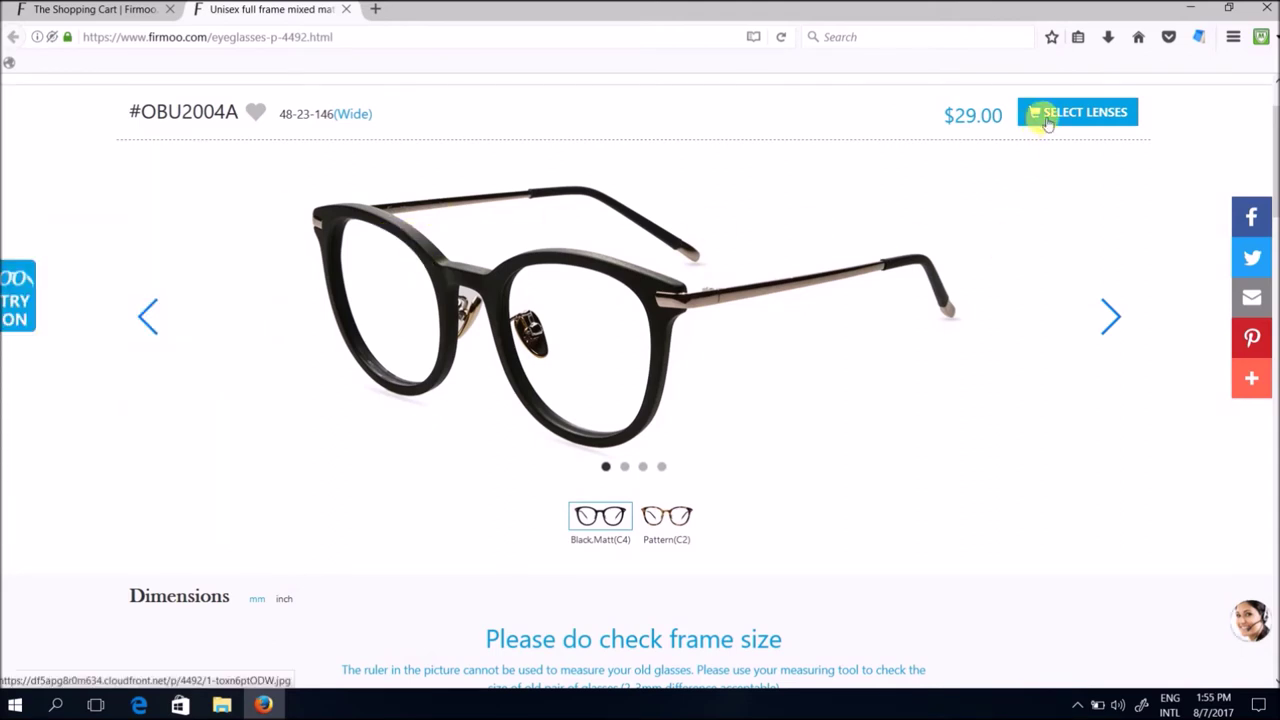
- Open Select Lenses for OBU2004A(C4) and choose Distance glasses
click(1084, 116)
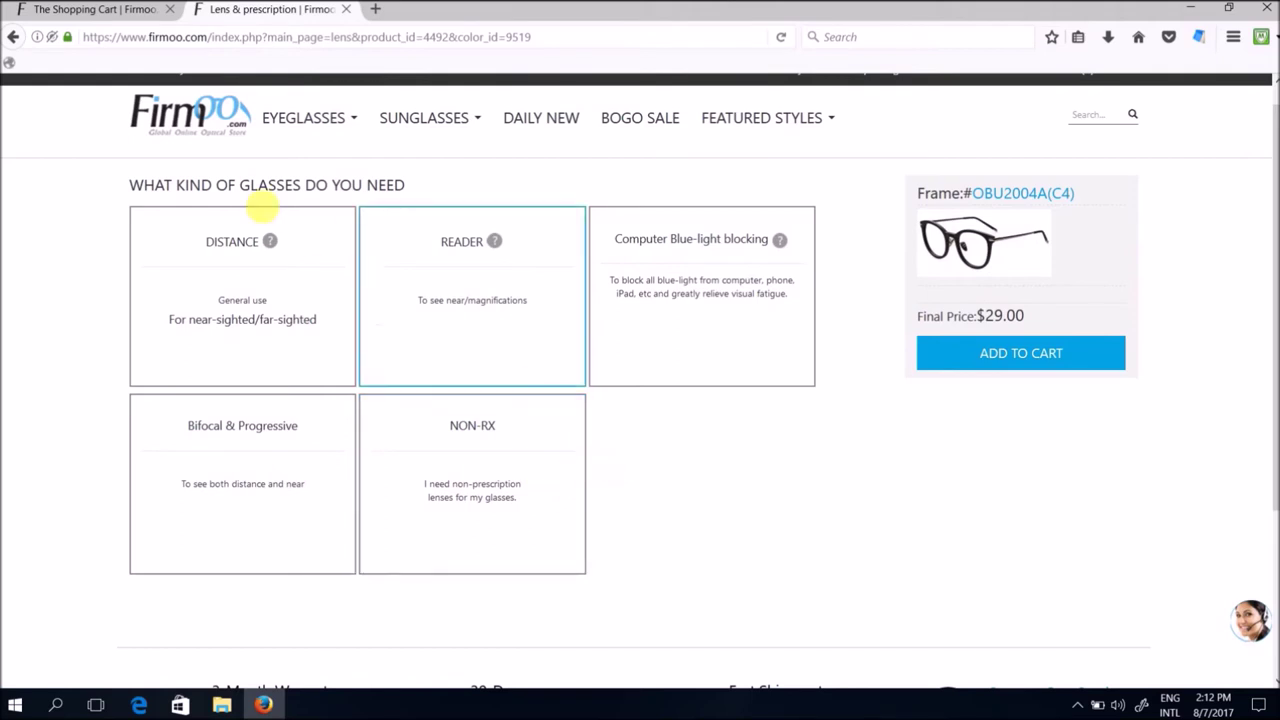
click(254, 280)
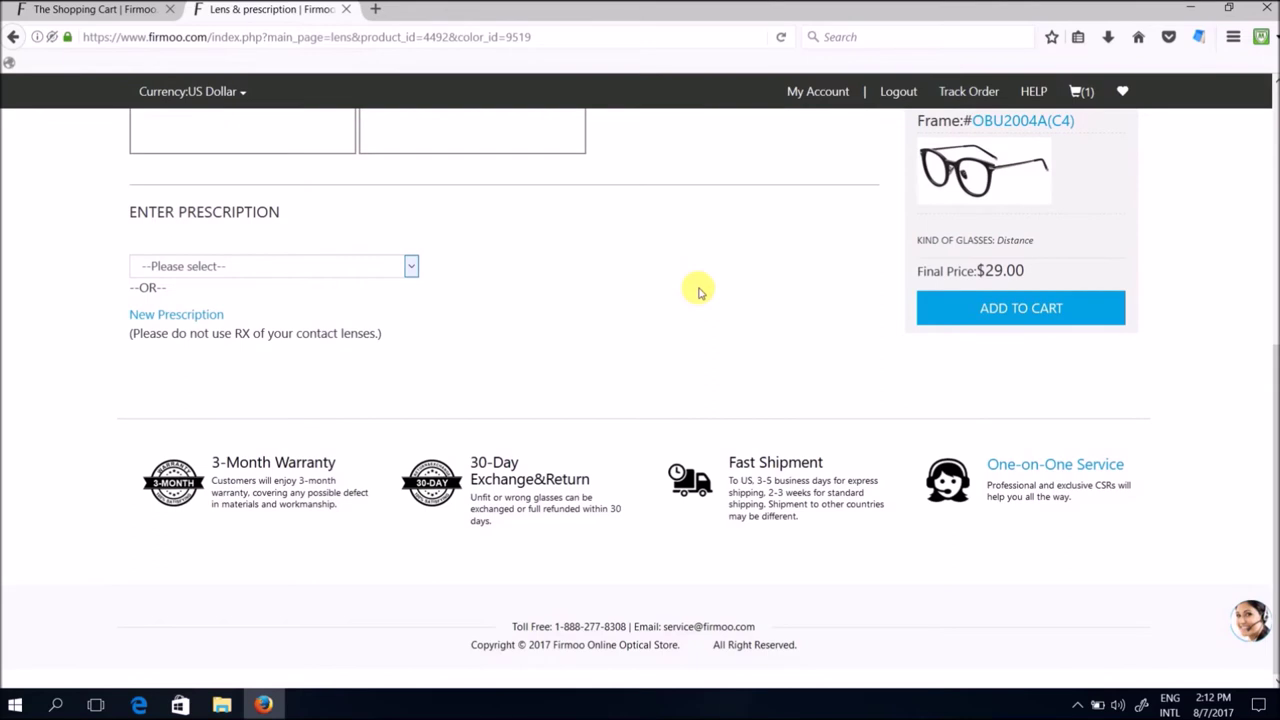
scroll(780, 354, up, 3)
scroll(784, 358, down, 3)
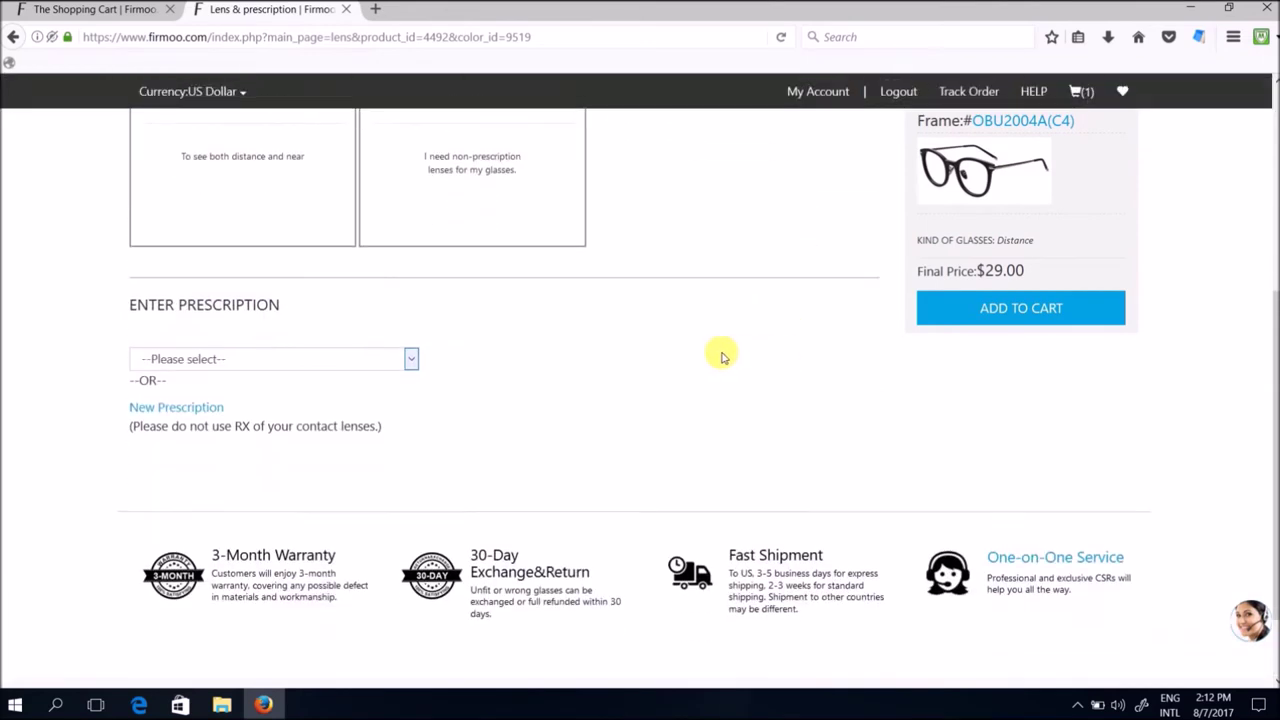
scroll(723, 354, down, 2)
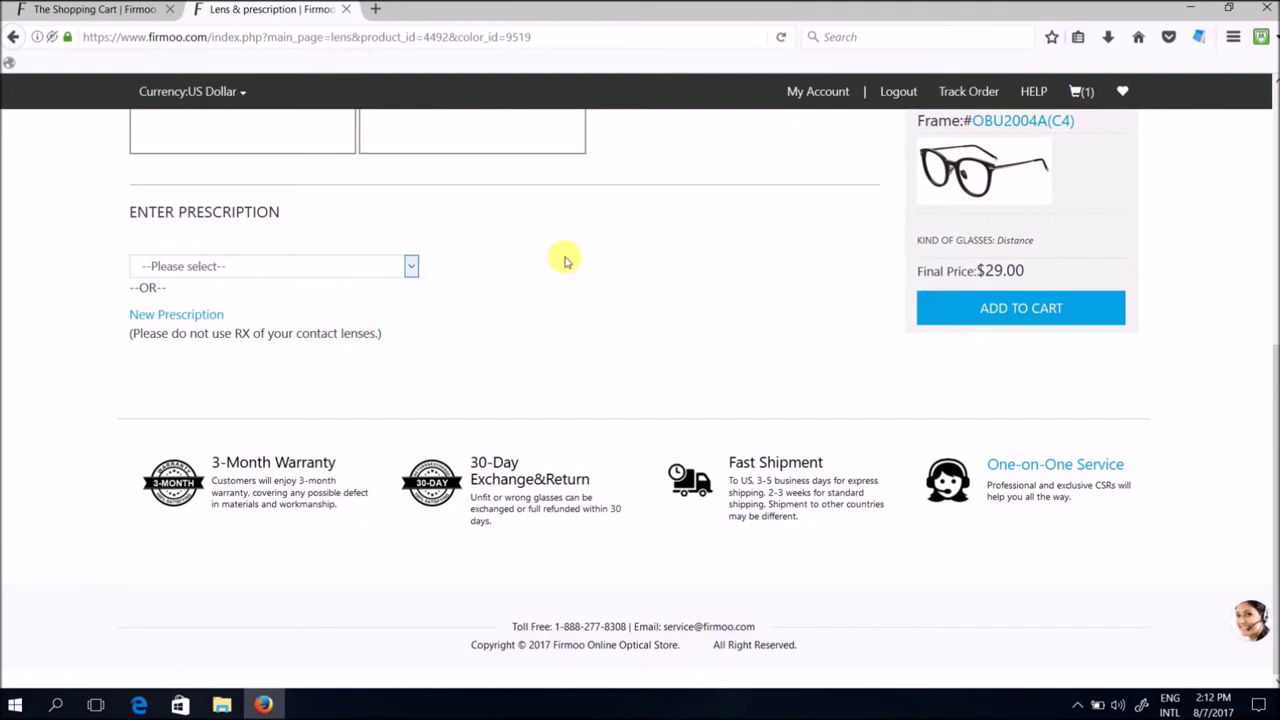
click(205, 315)
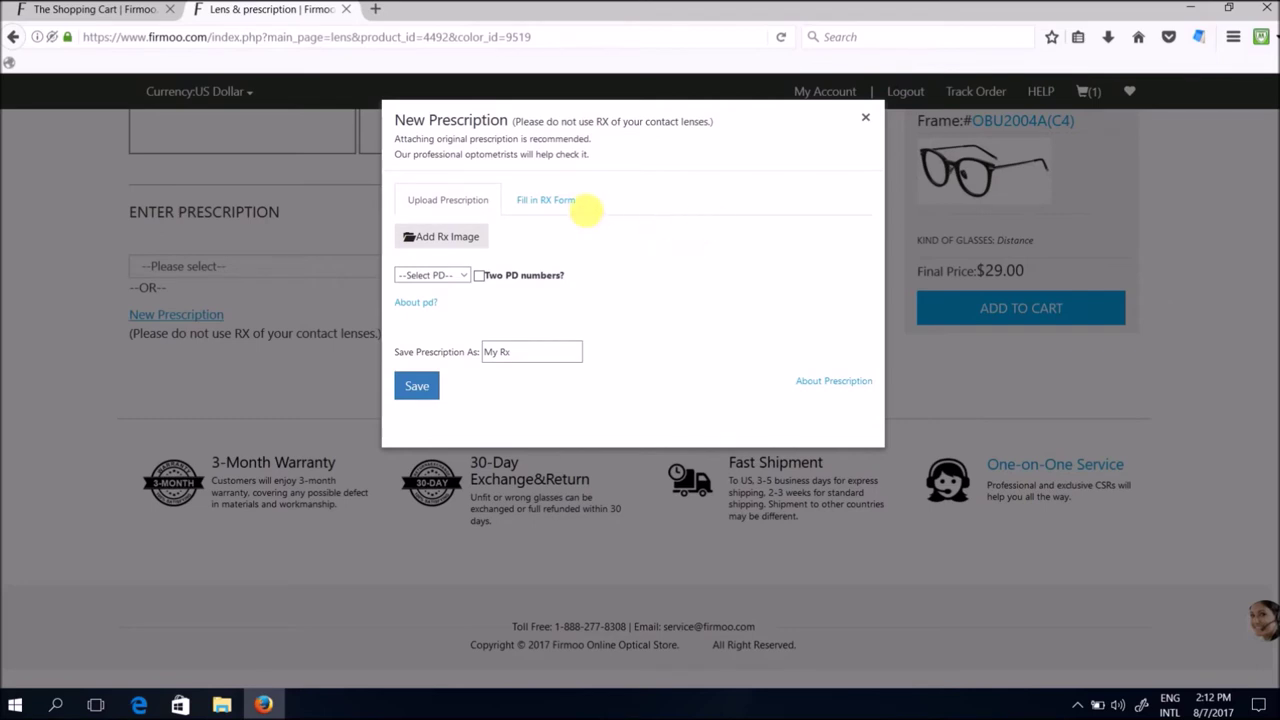
click(556, 202)
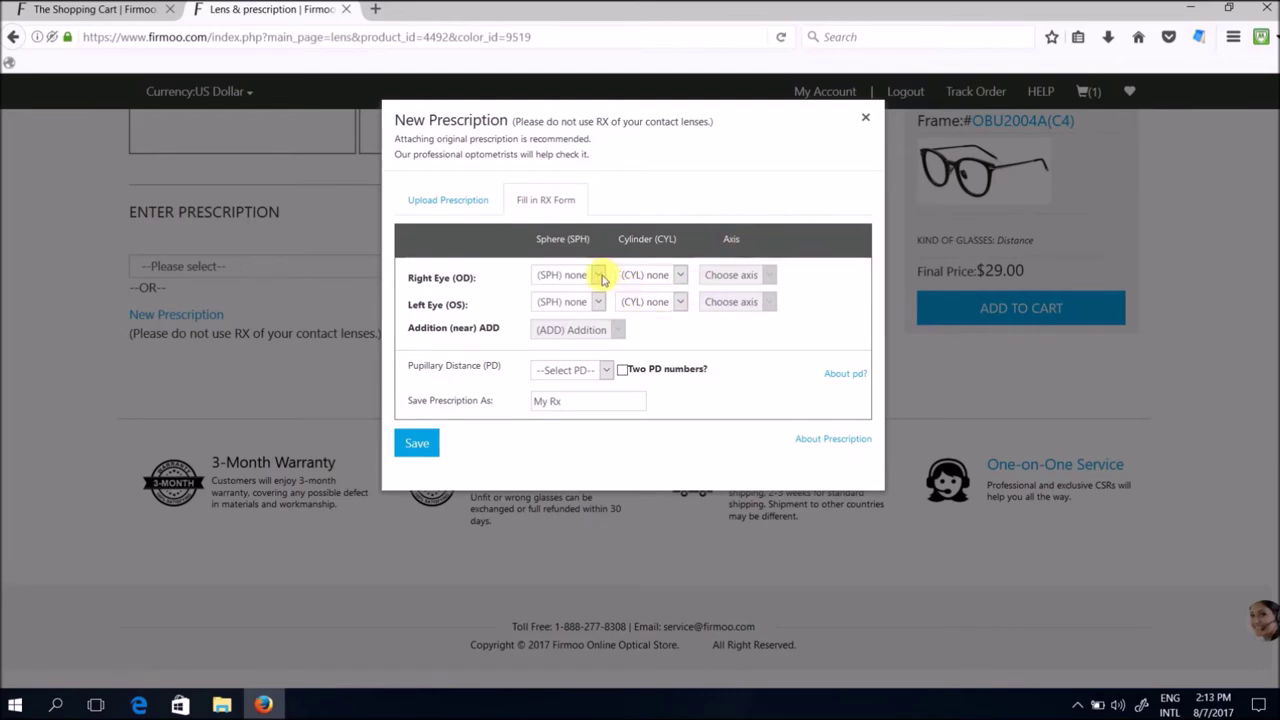
click(599, 276)
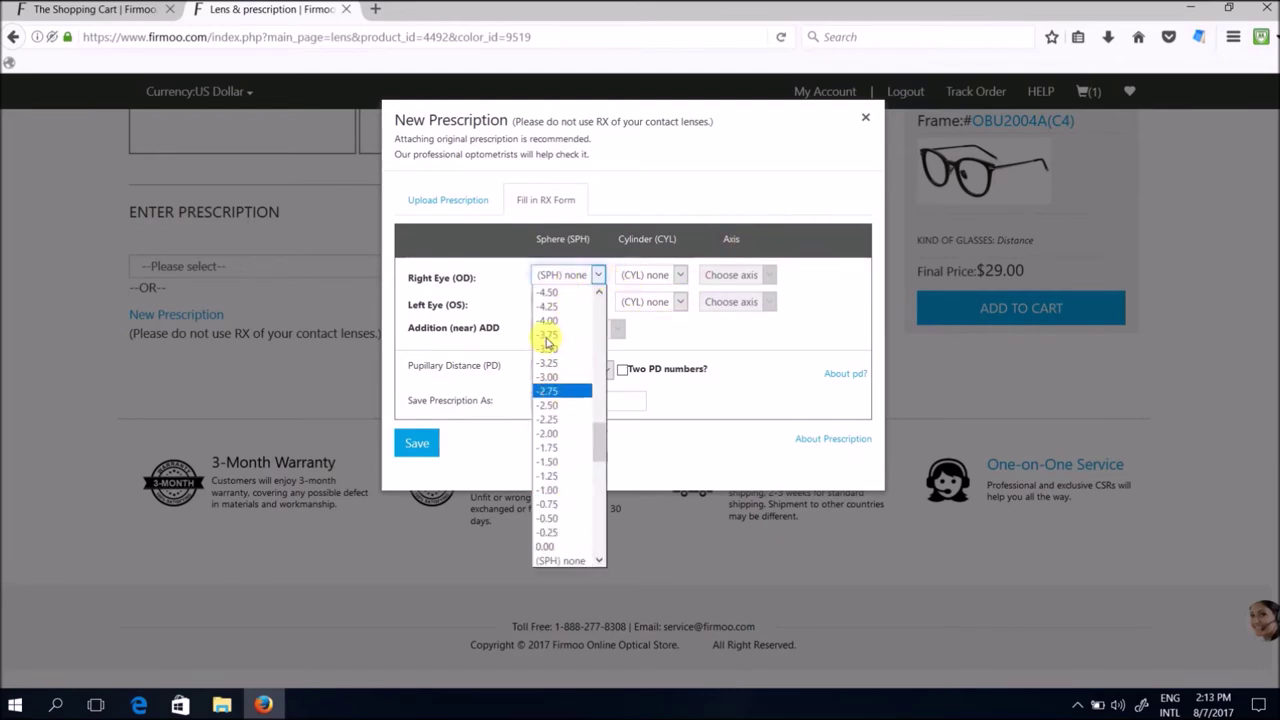
click(597, 276)
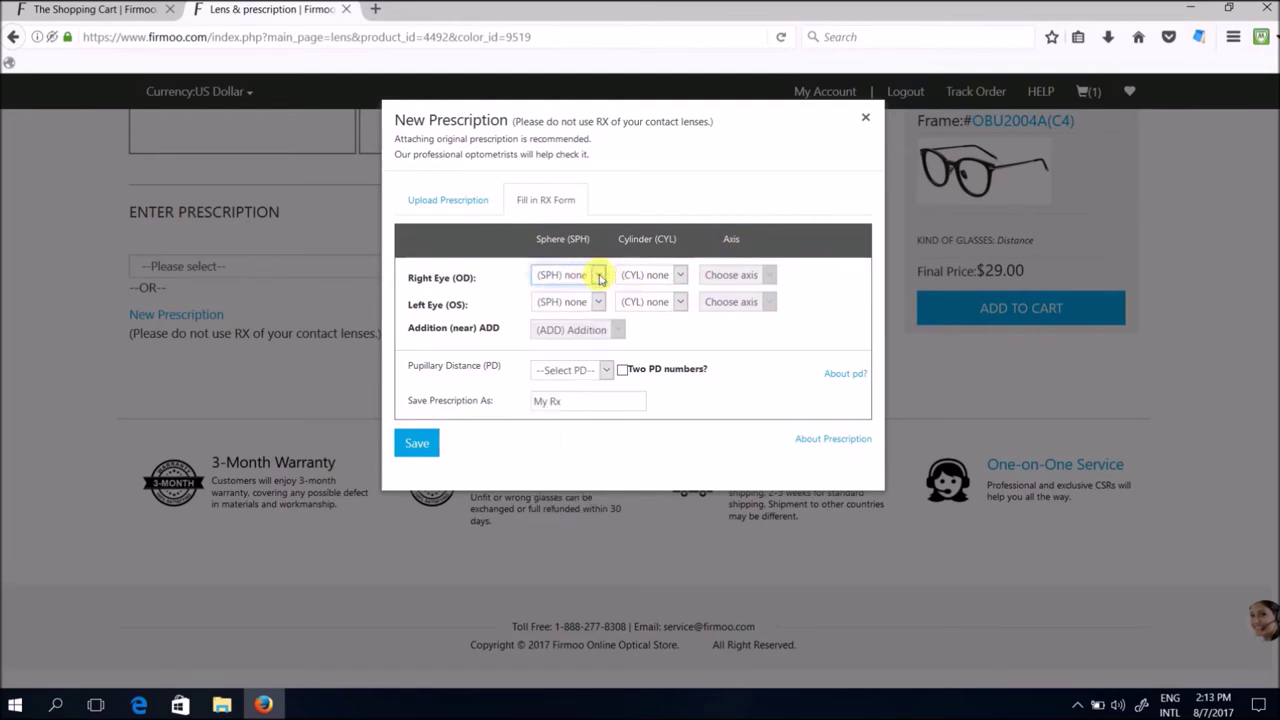
click(684, 278)
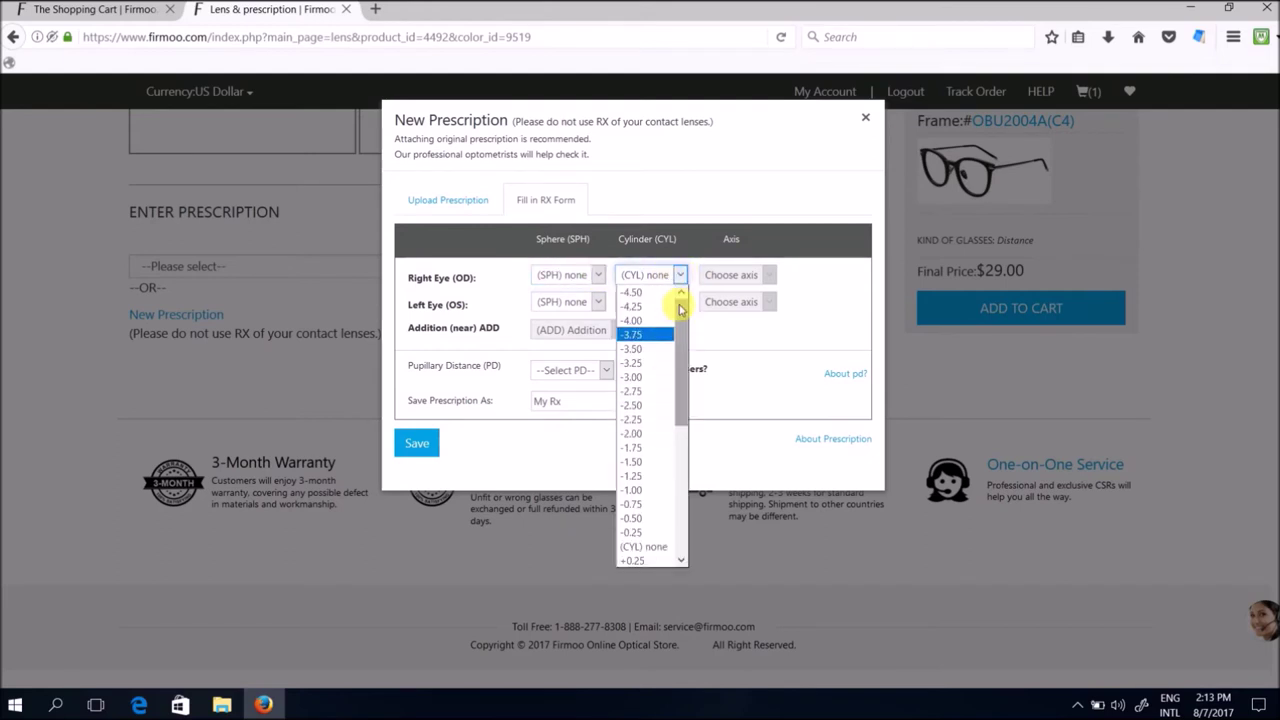
click(681, 278)
click(760, 277)
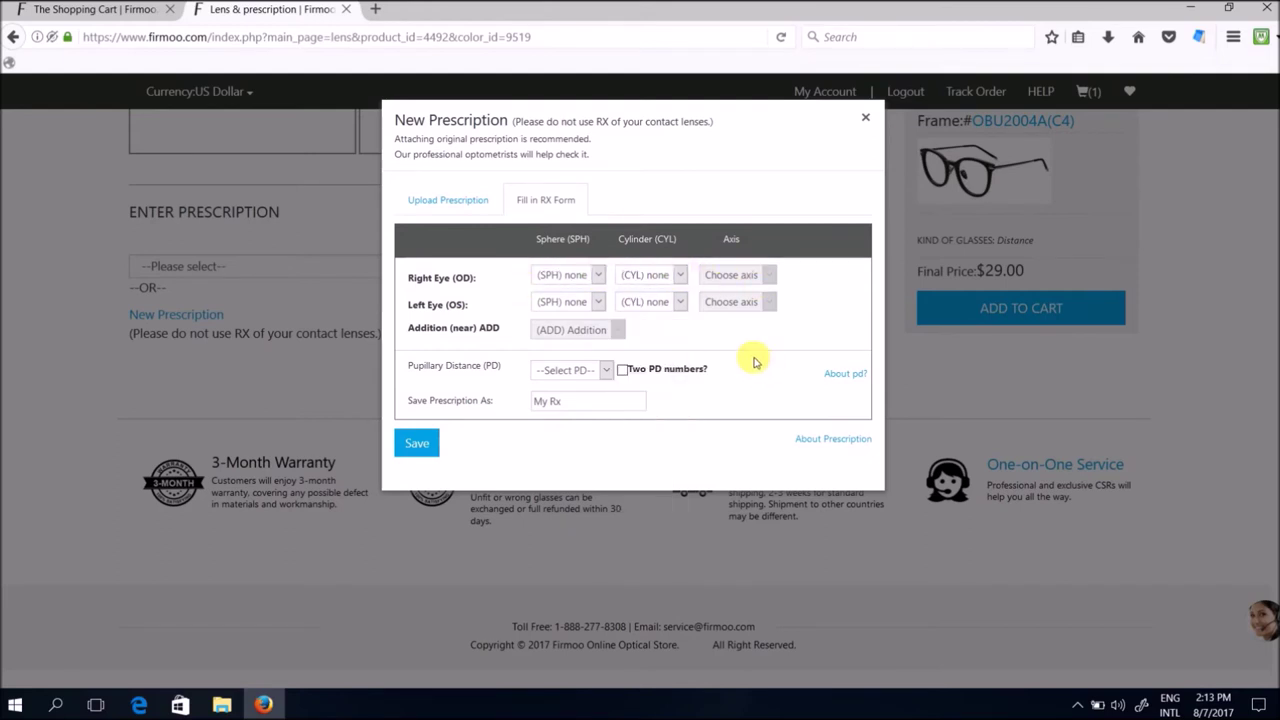
click(684, 278)
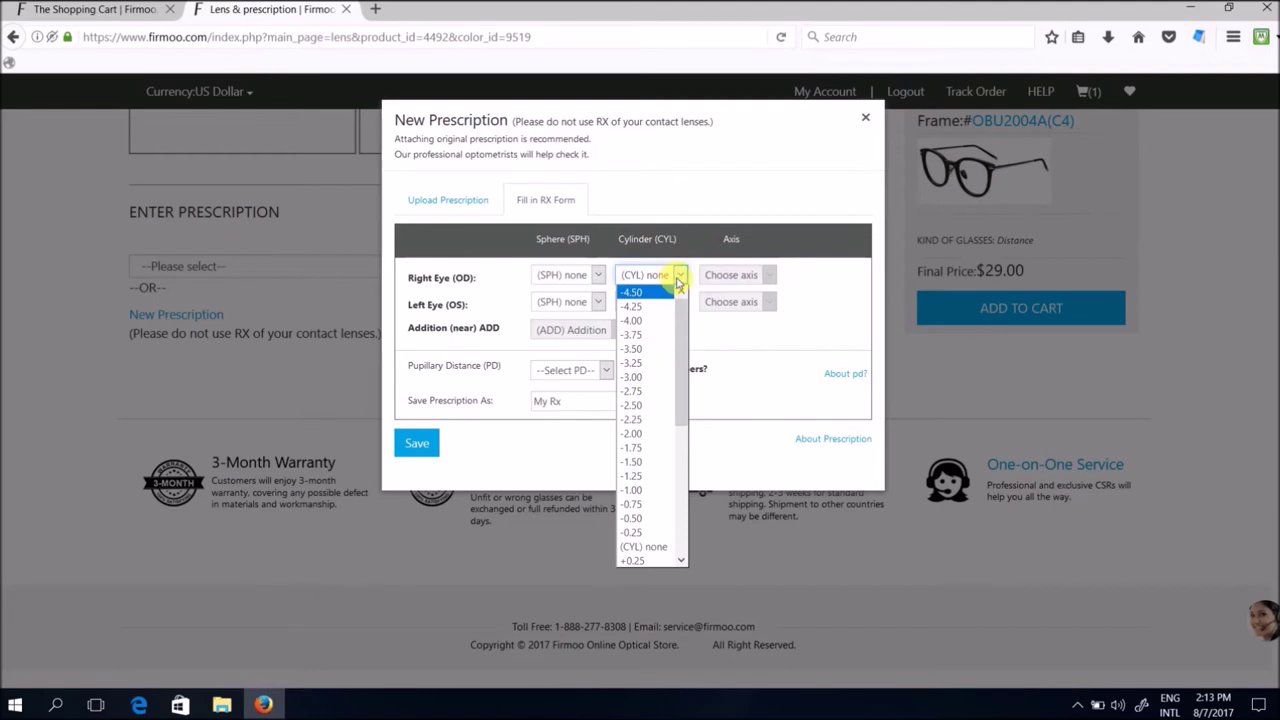
click(681, 281)
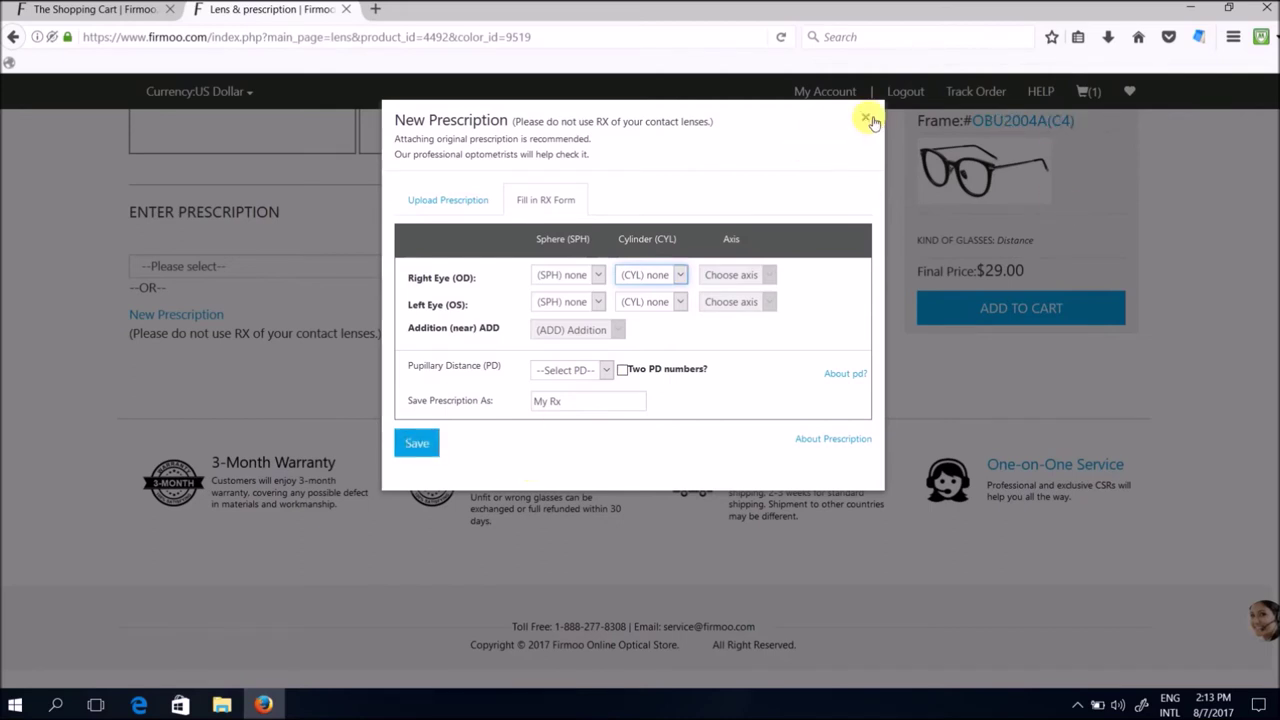
click(870, 119)
click(809, 236)
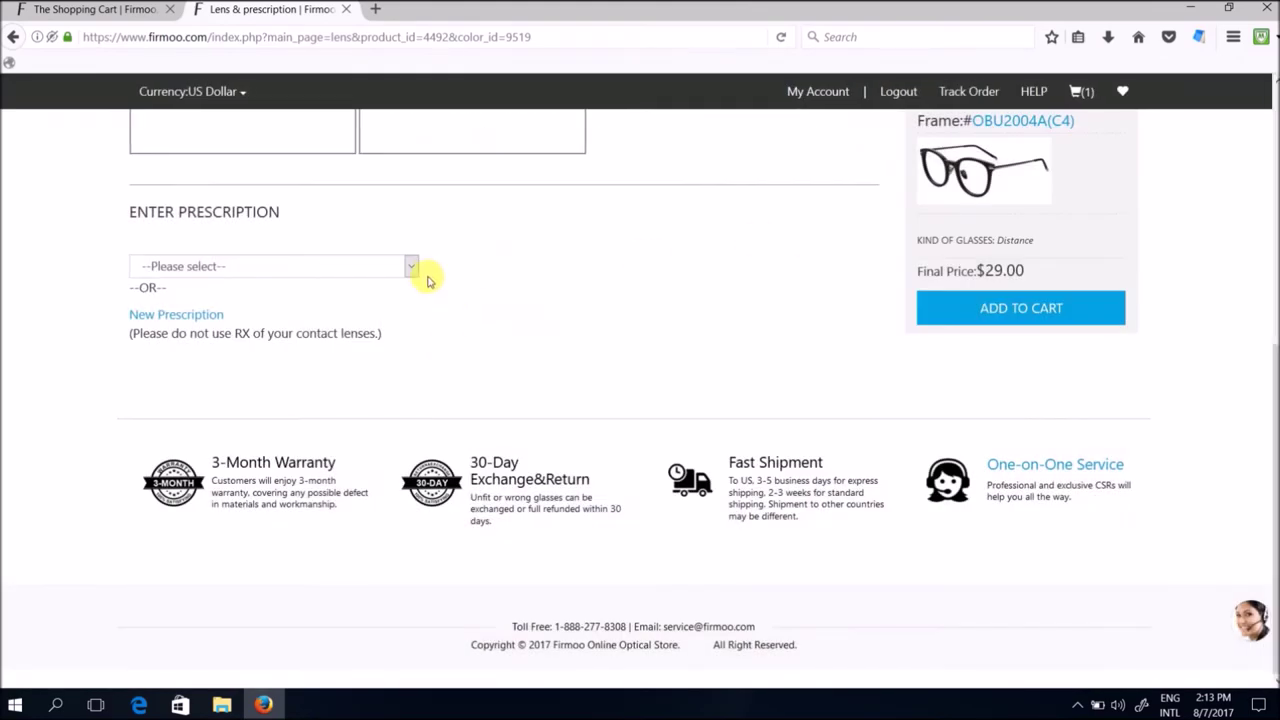
- Apply the saved My Rx prescription and pick the free Standard Spheric (1.50) lens
click(411, 265)
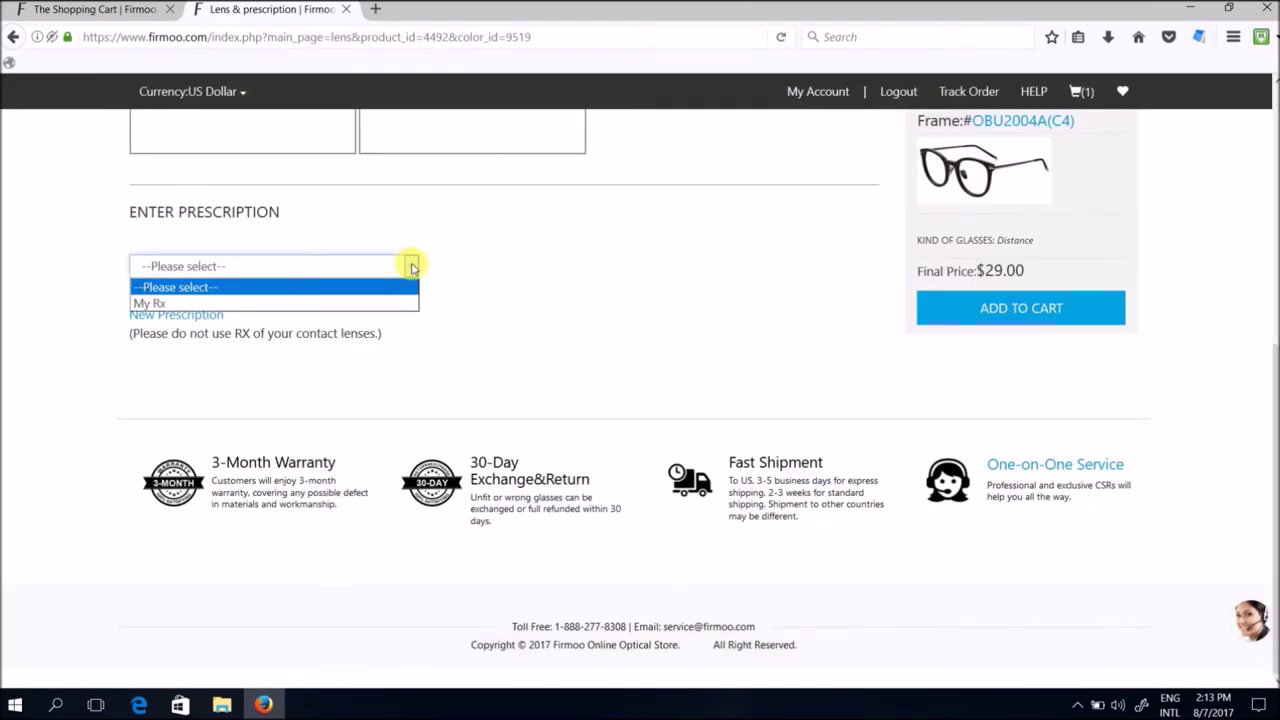
click(209, 304)
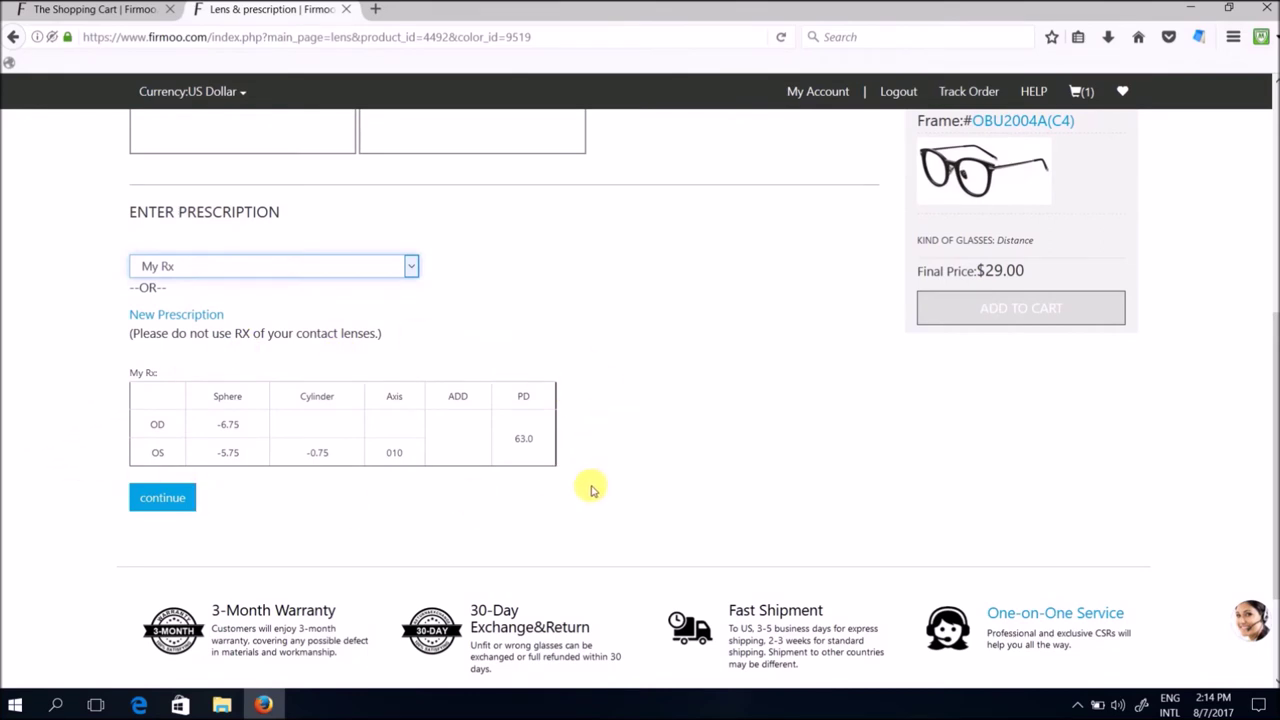
click(145, 497)
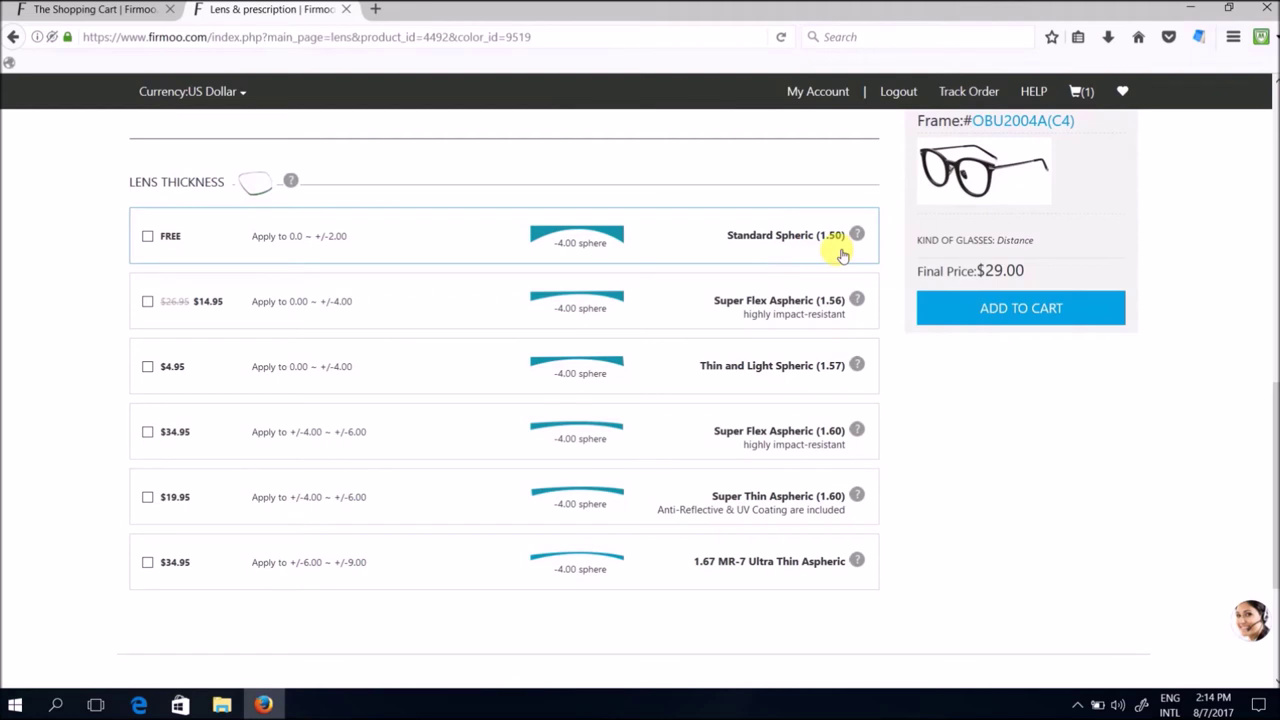
click(147, 236)
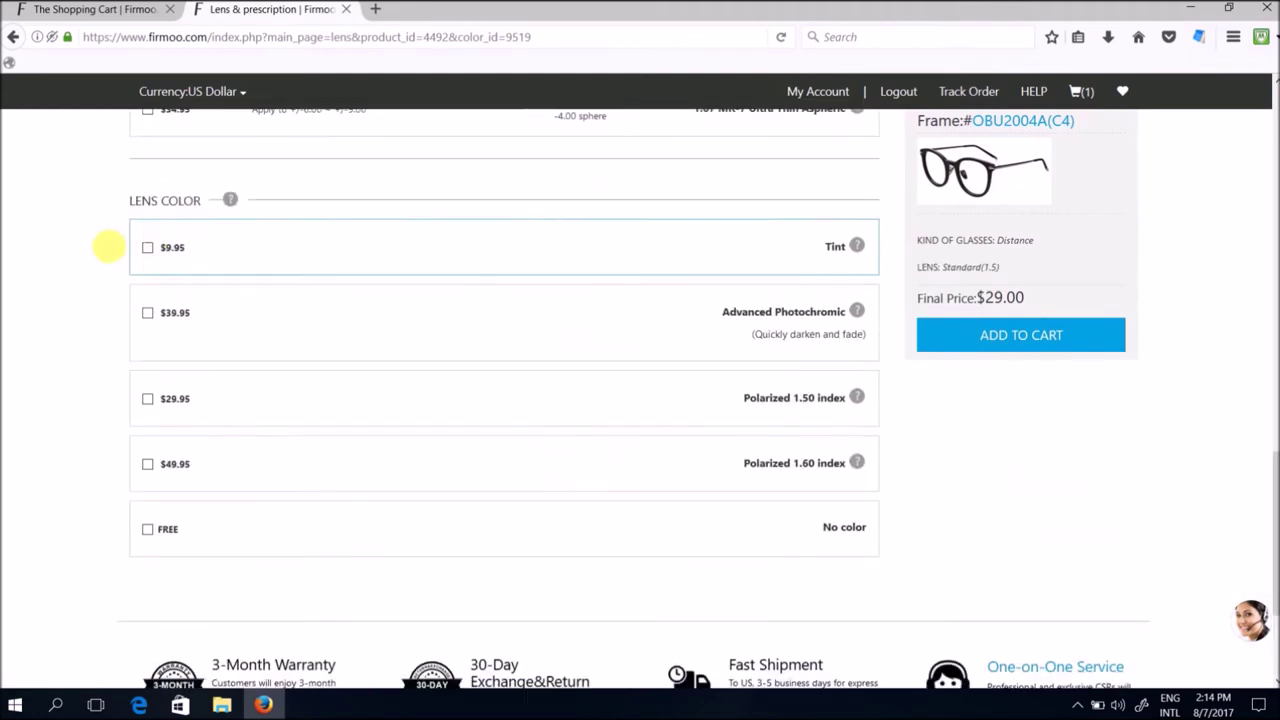
- Select the free No color lens option and add the OBU2004A glasses to the cart
scroll(95, 280, up, 2)
scroll(88, 308, up, 3)
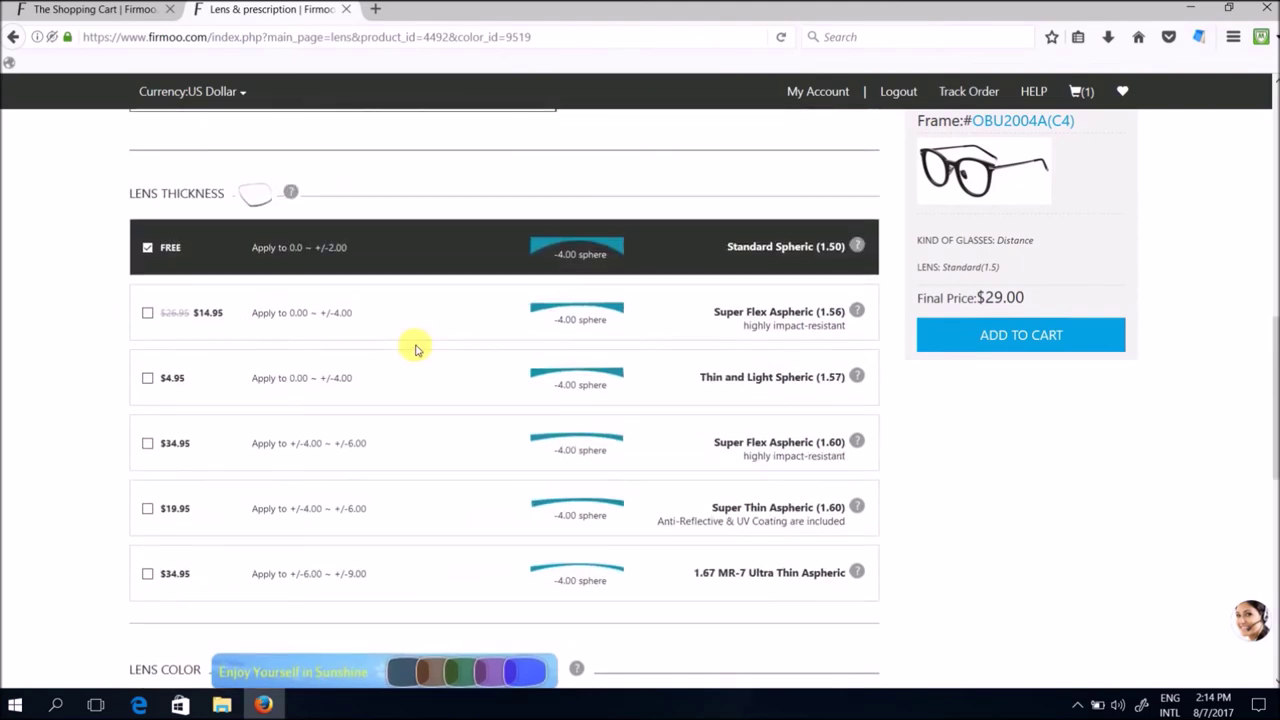
scroll(420, 350, up, 2)
scroll(420, 350, down, 2)
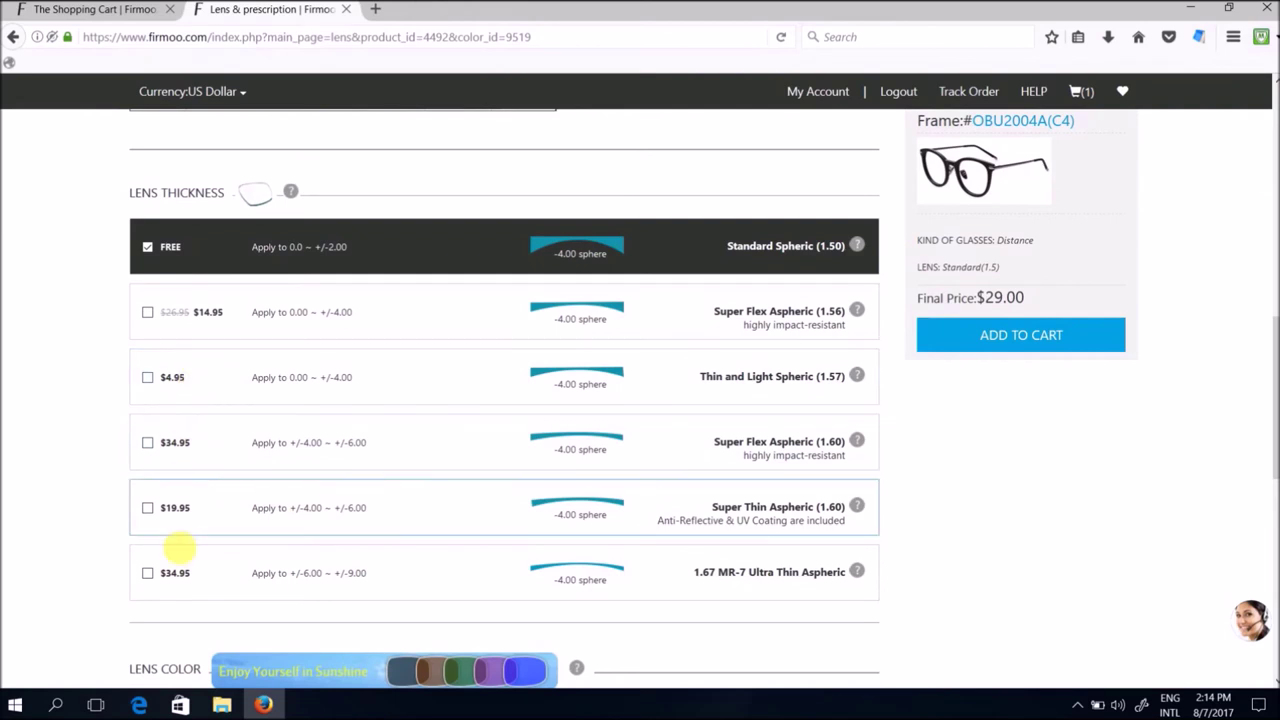
scroll(880, 520, down, 3)
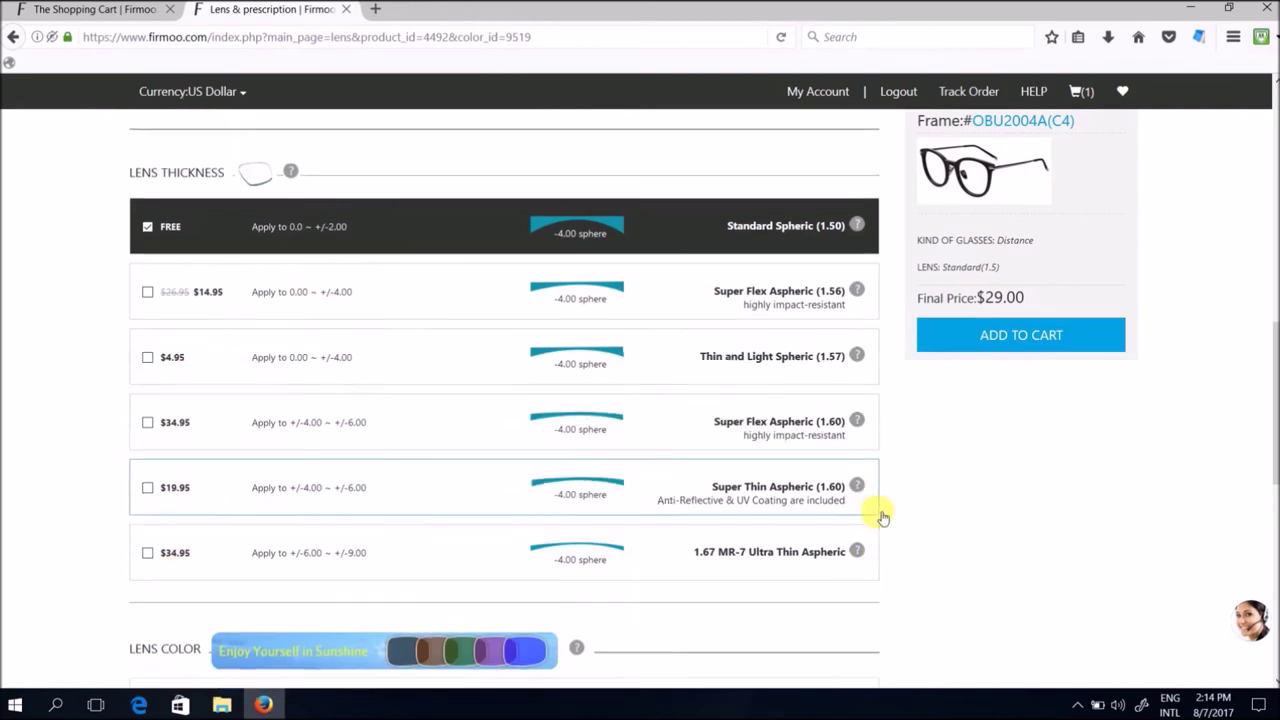
scroll(883, 517, down, 3)
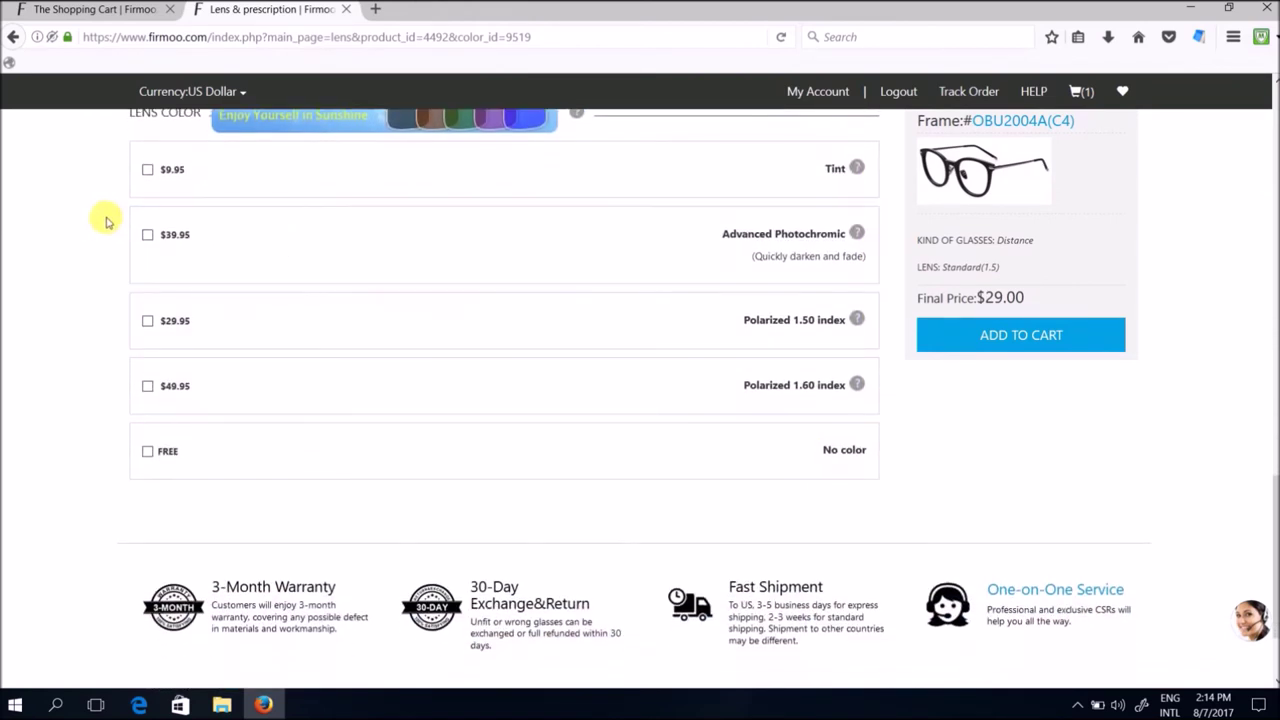
scroll(100, 235, up, 1)
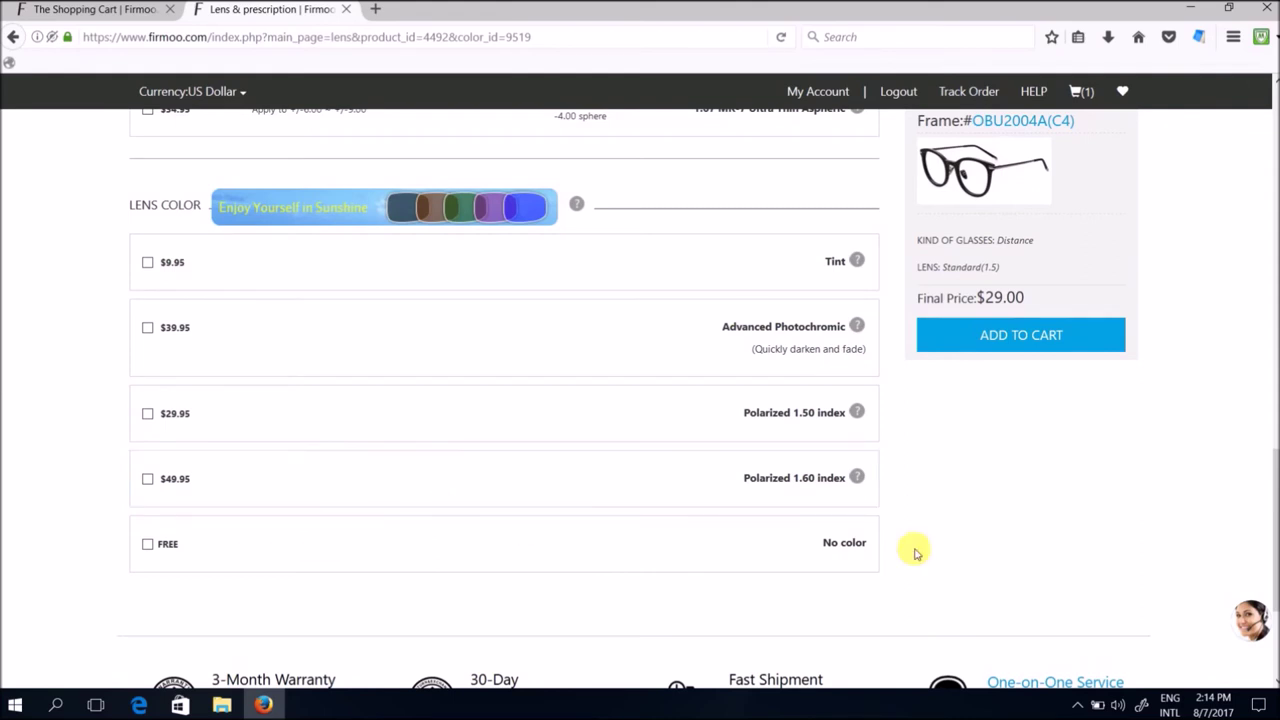
click(148, 546)
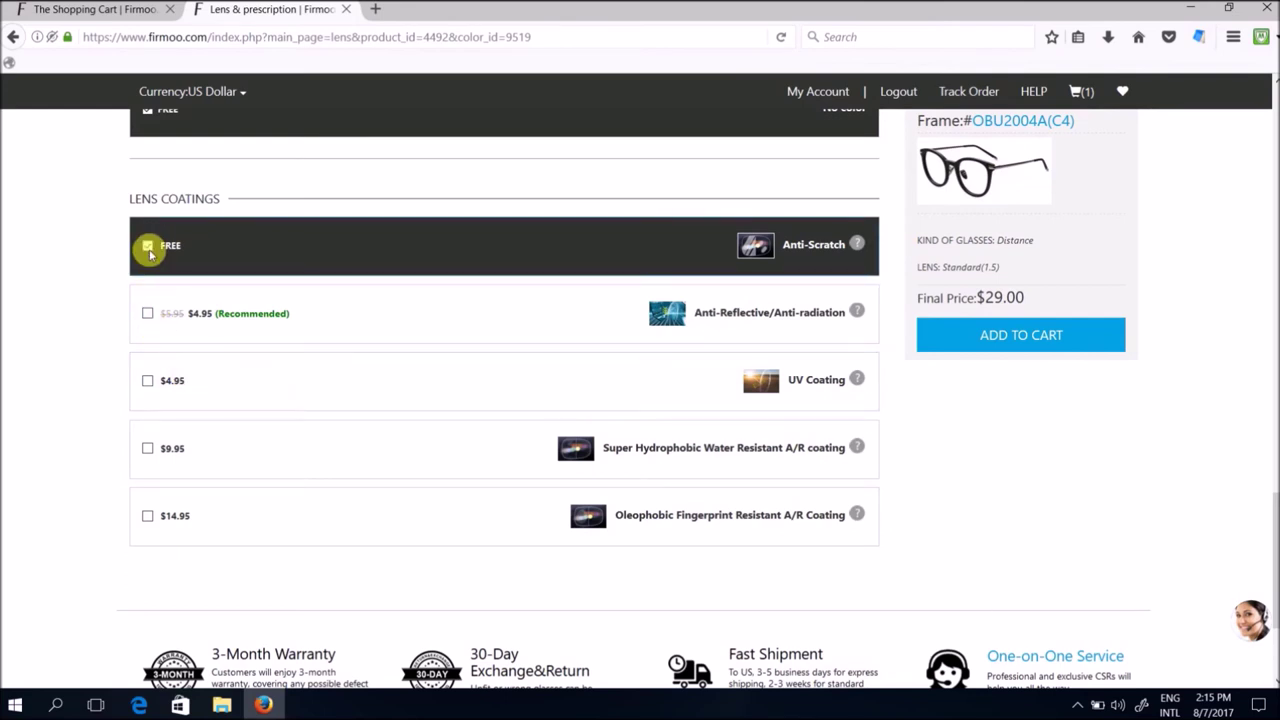
click(1046, 342)
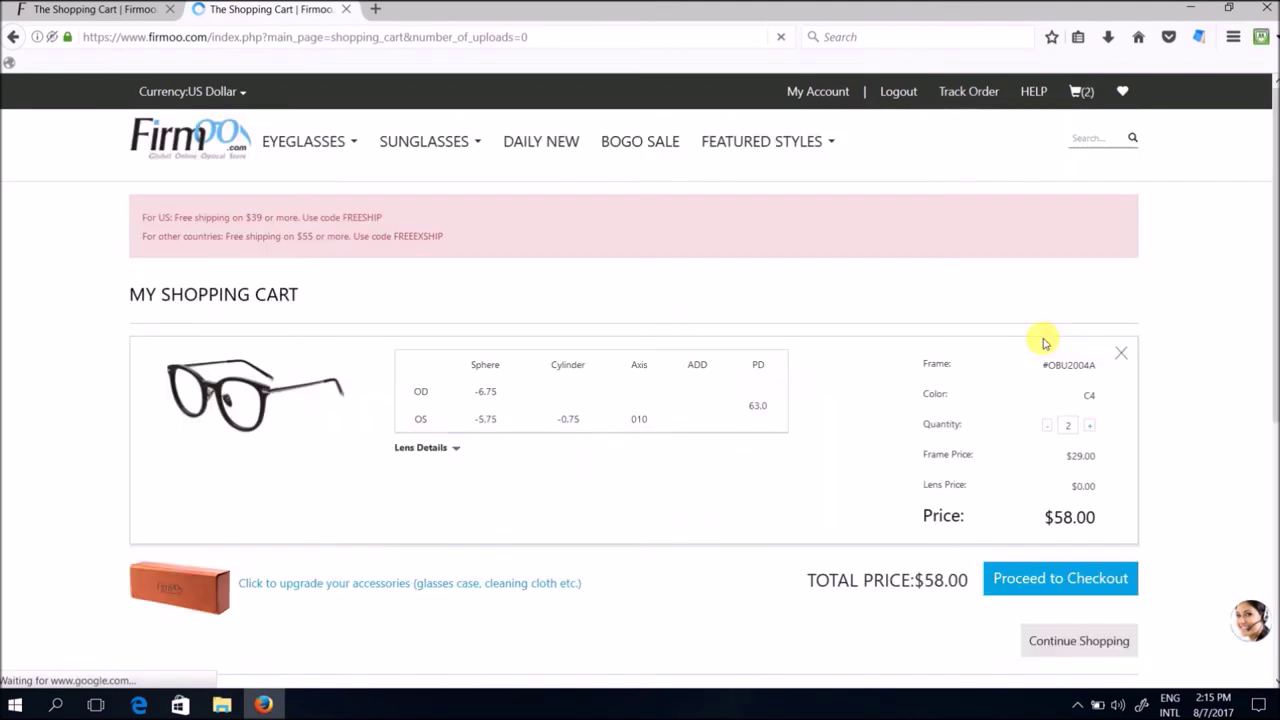